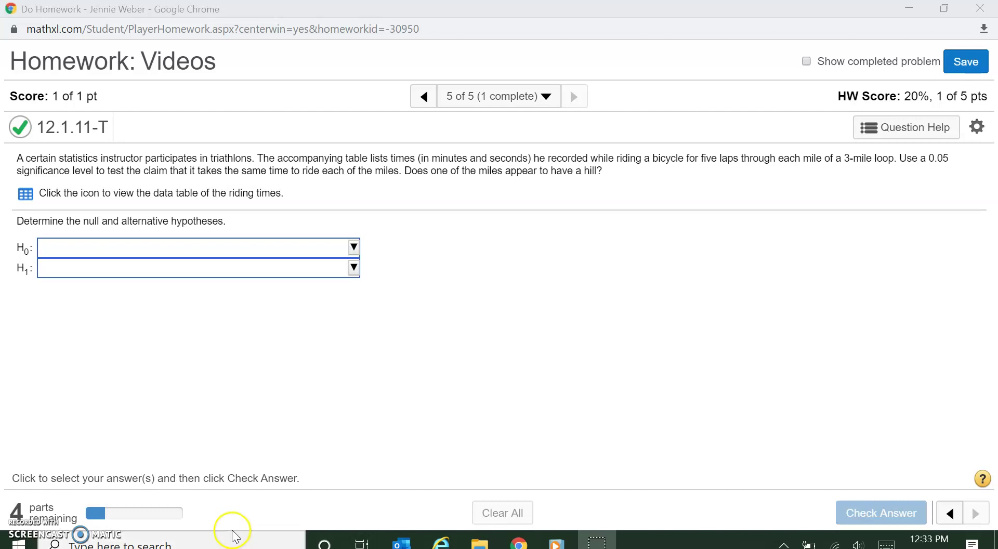
# Select μ1 = μ2 = μ3 for H0 and 'at least one mean differs' for H1, then check the answer
pyautogui.click(124, 260)
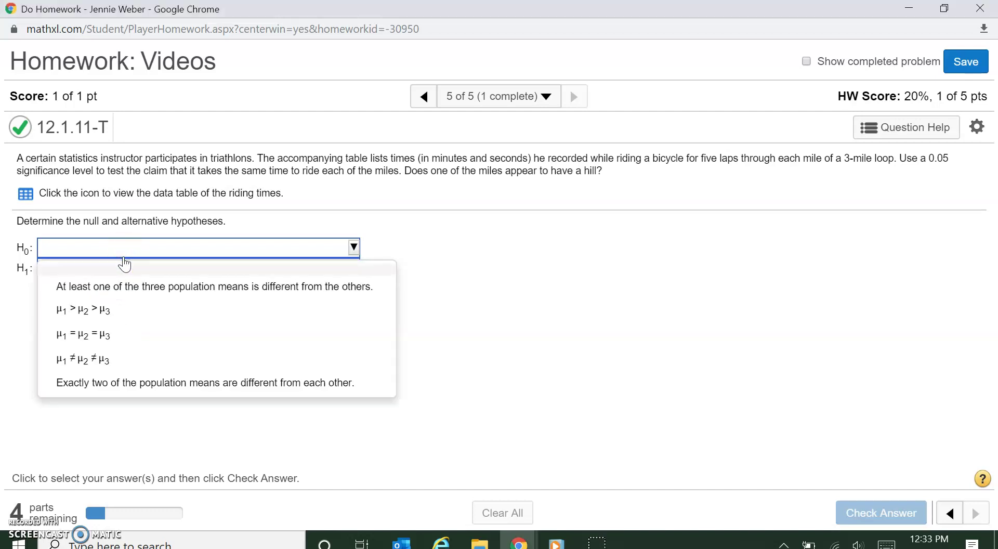
pyautogui.click(108, 335)
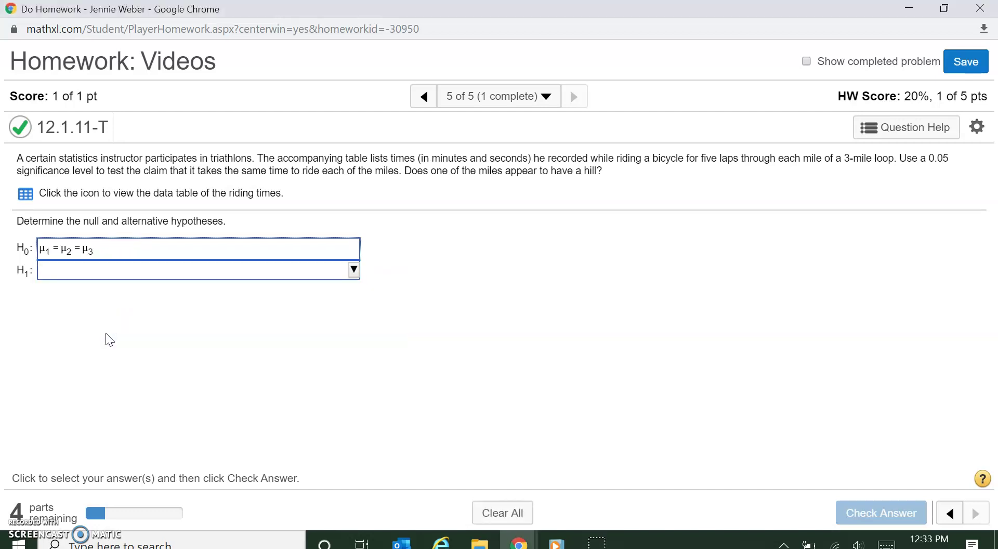
pyautogui.click(101, 270)
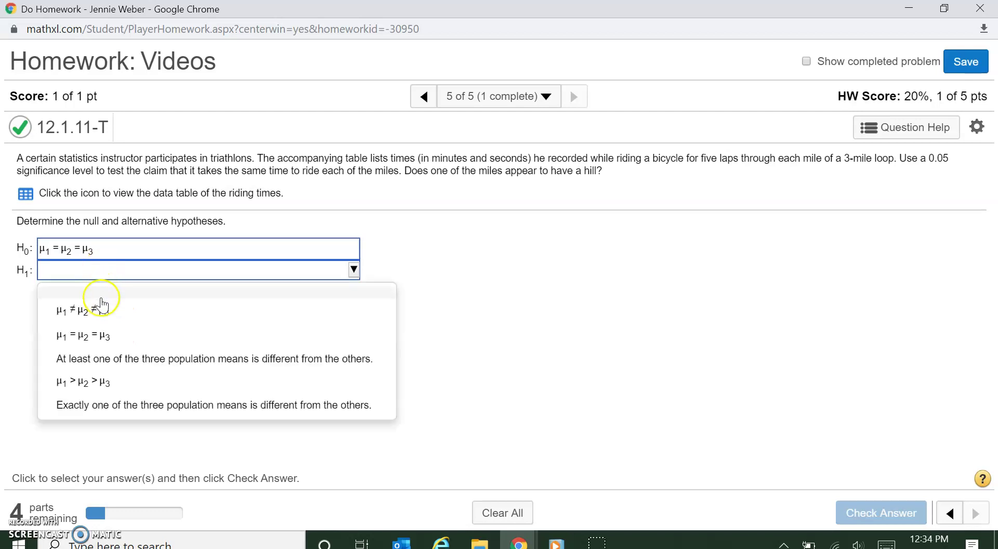
pyautogui.click(101, 359)
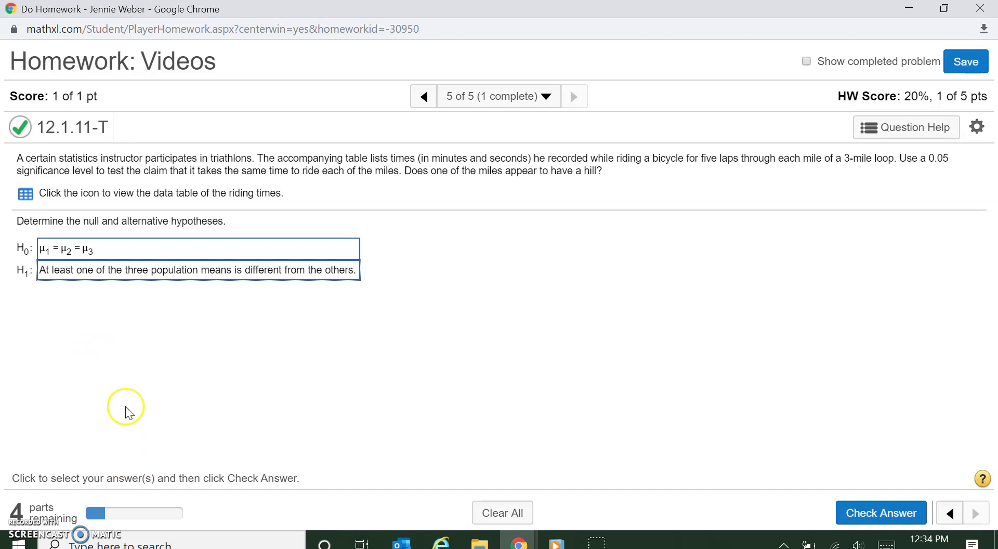
pyautogui.click(918, 515)
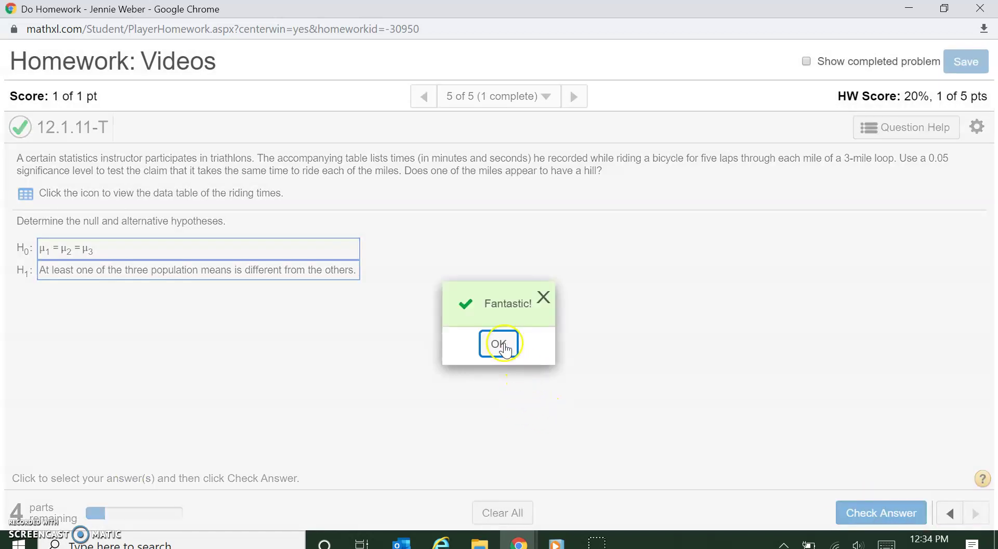
pyautogui.click(502, 343)
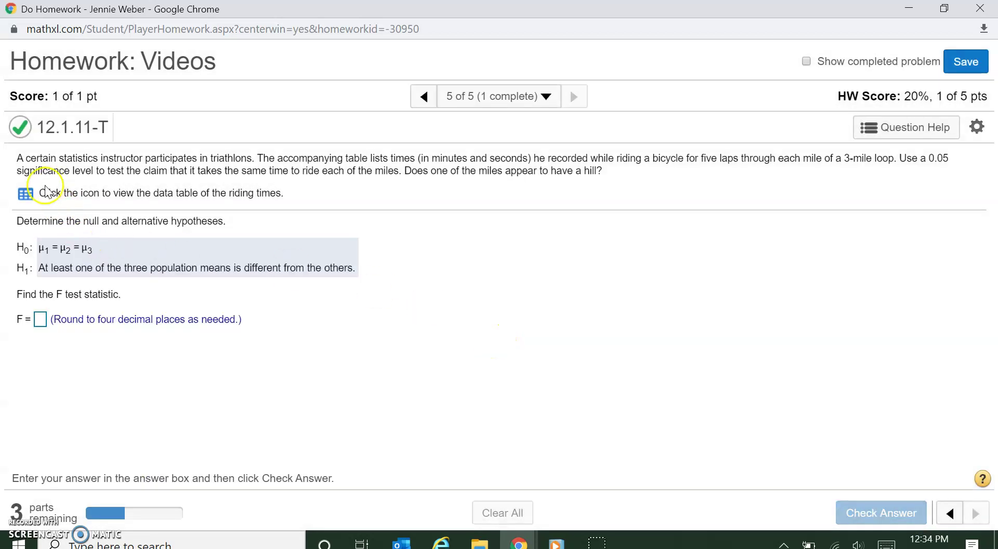
# Open the riding-times data table in StatCrunch
pyautogui.click(25, 194)
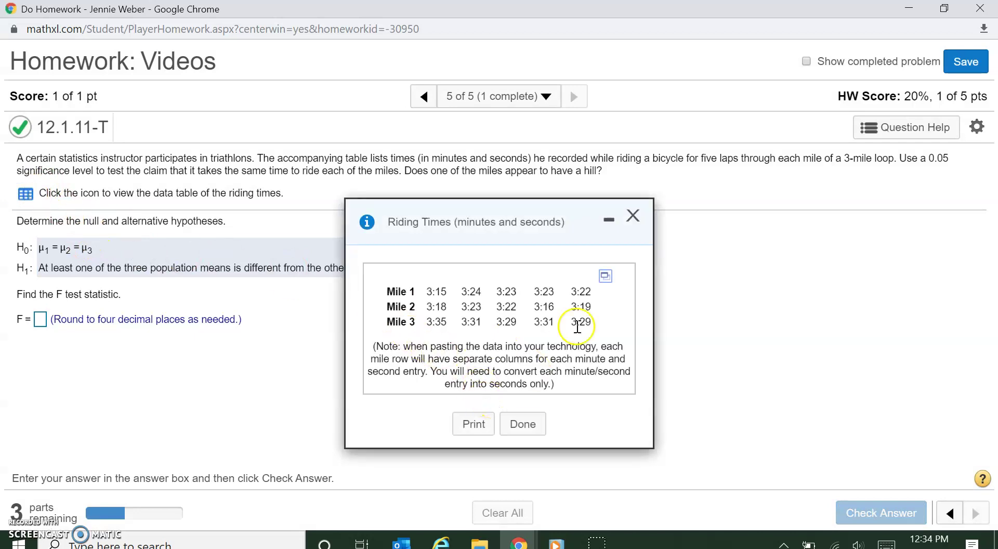
pyautogui.click(605, 276)
pyautogui.click(632, 298)
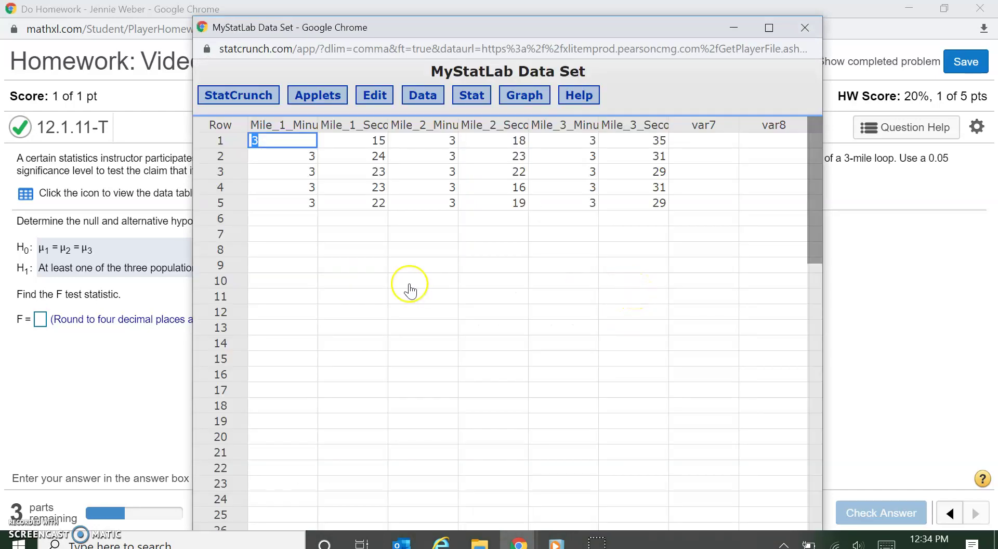
# Try a seconds formula in row 1 of Mile_1_Minutes, then abandon it, keeping the original 3
pyautogui.click(408, 283)
pyautogui.click(304, 135)
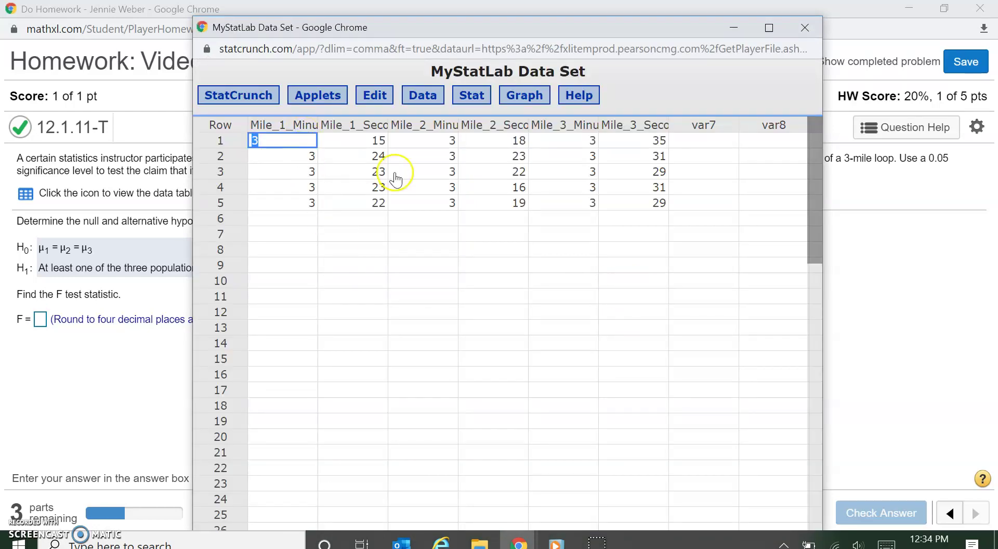
pyautogui.click(361, 233)
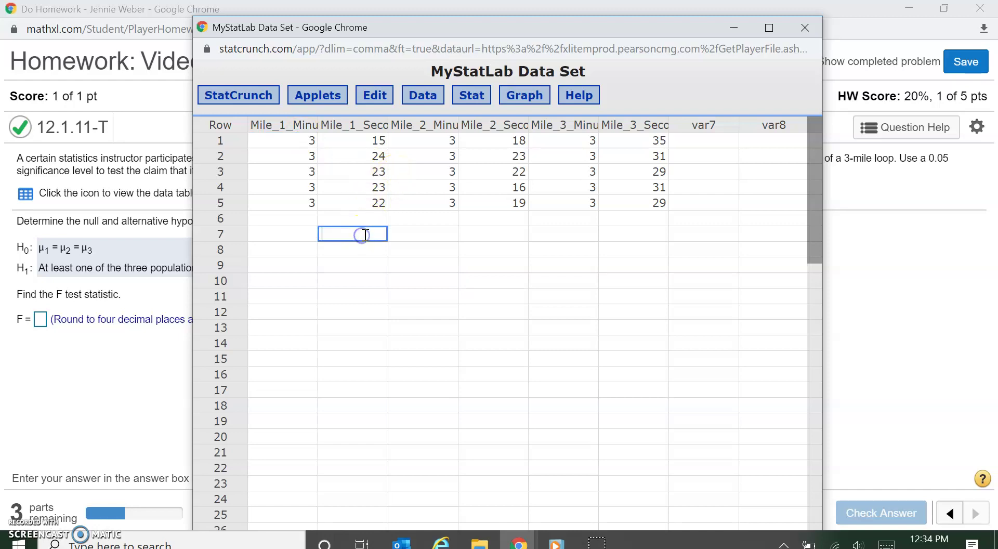
pyautogui.click(299, 139)
pyautogui.click(303, 142)
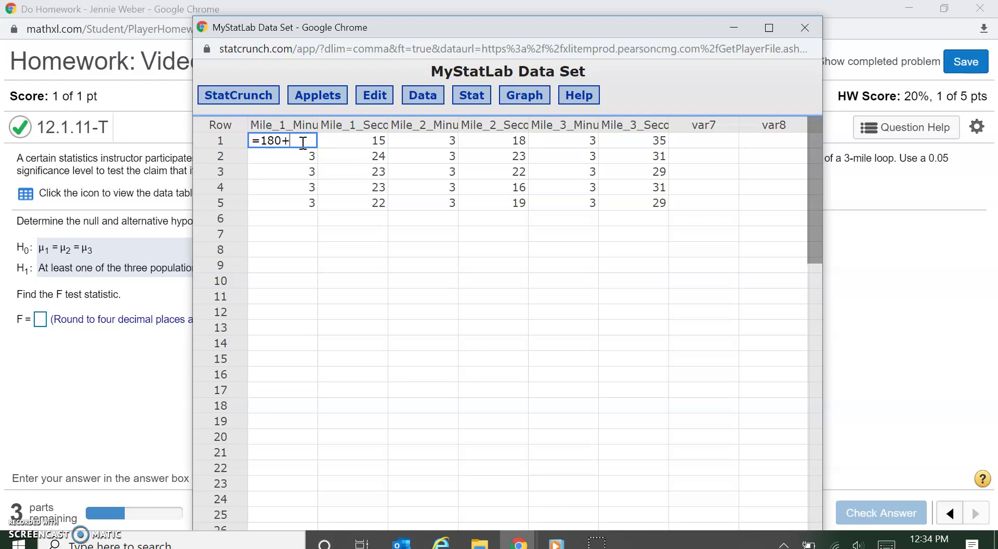
pyautogui.click(324, 141)
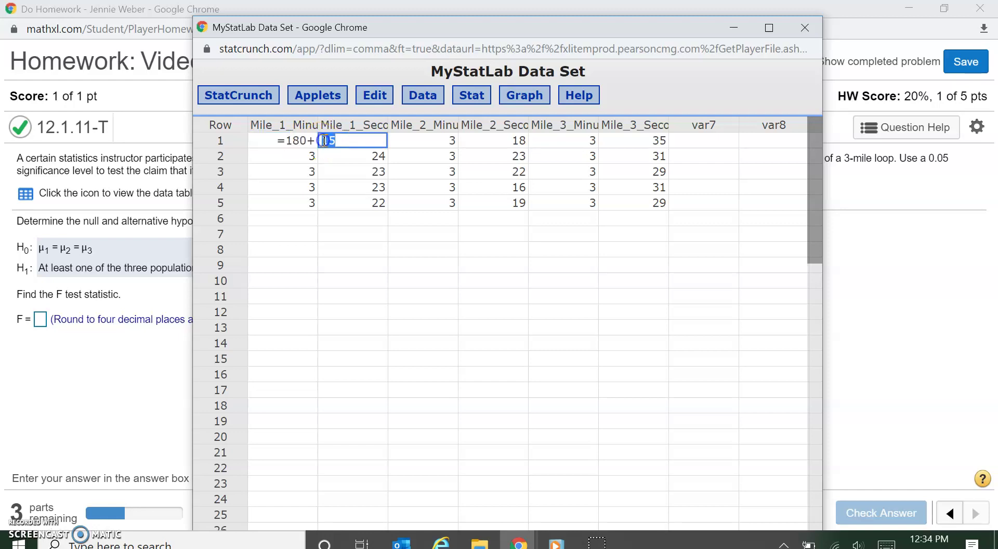
pyautogui.click(312, 142)
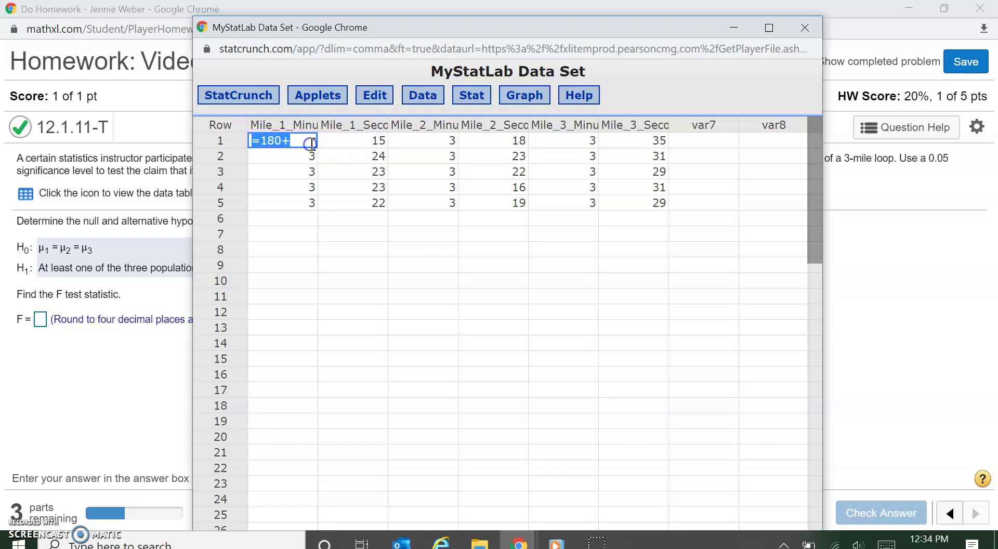
pyautogui.press('BackSpace')
pyautogui.click(299, 230)
pyautogui.click(309, 134)
pyautogui.click(396, 252)
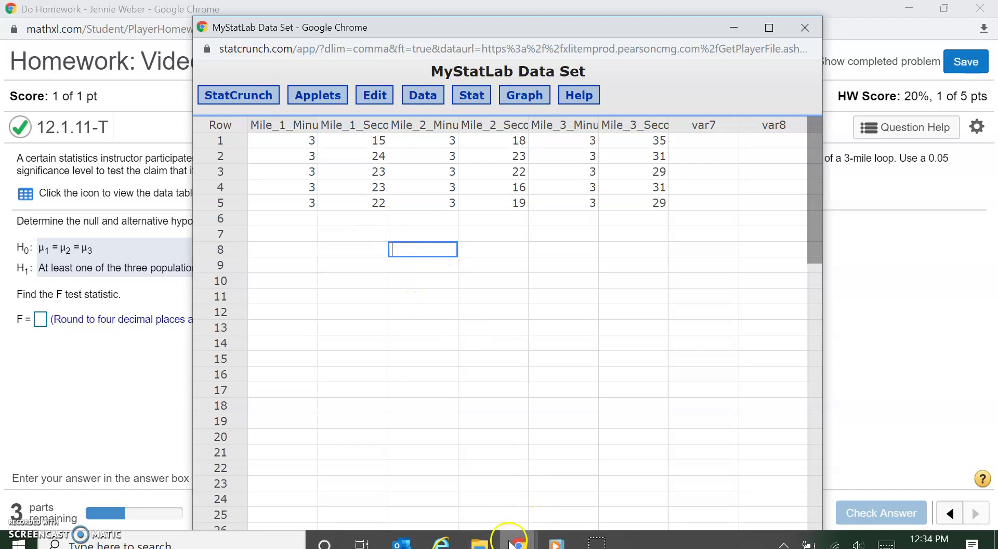
# Export the riding-times table from the homework page as an Excel .xlsx file and open it
pyautogui.moveTo(519, 543)
pyautogui.click(572, 516)
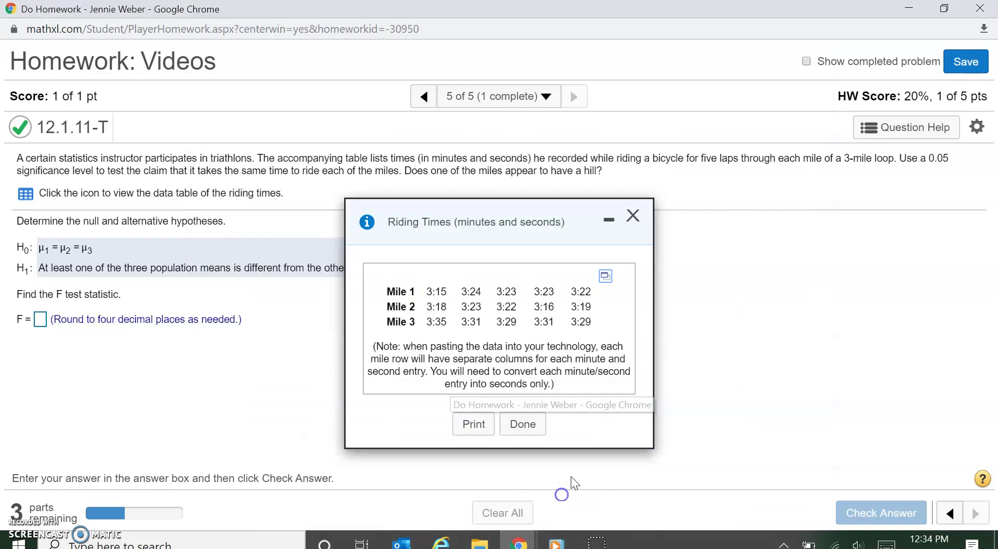
pyautogui.click(612, 276)
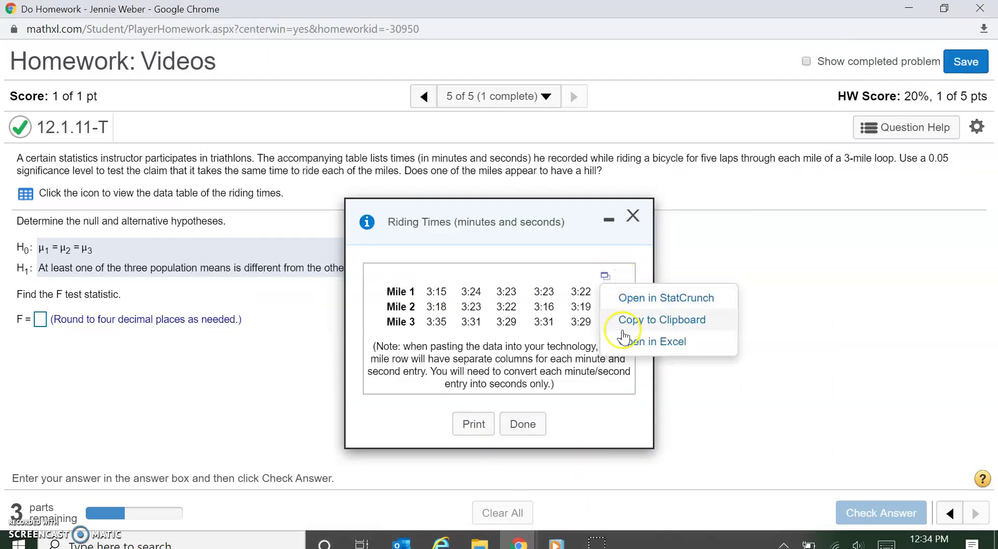
pyautogui.click(627, 343)
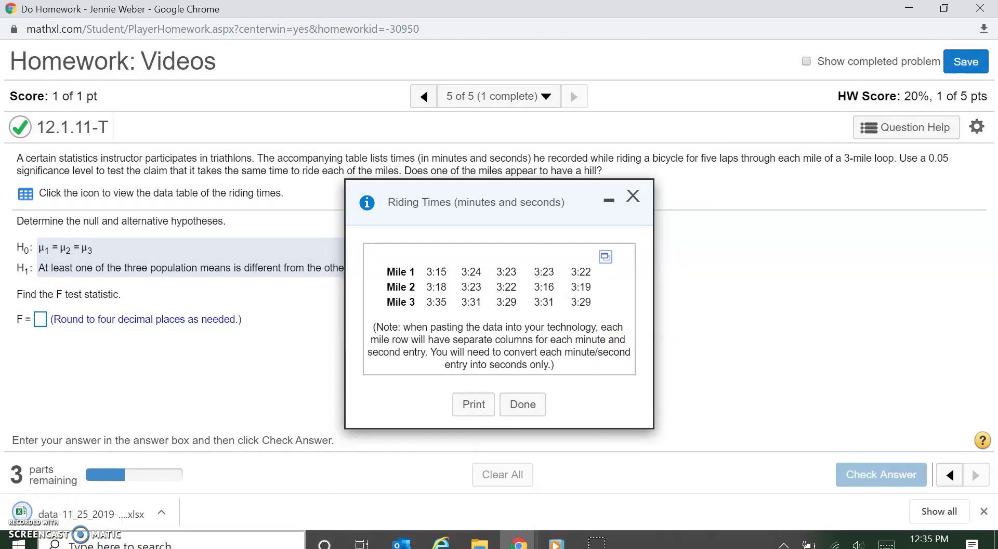
pyautogui.click(75, 520)
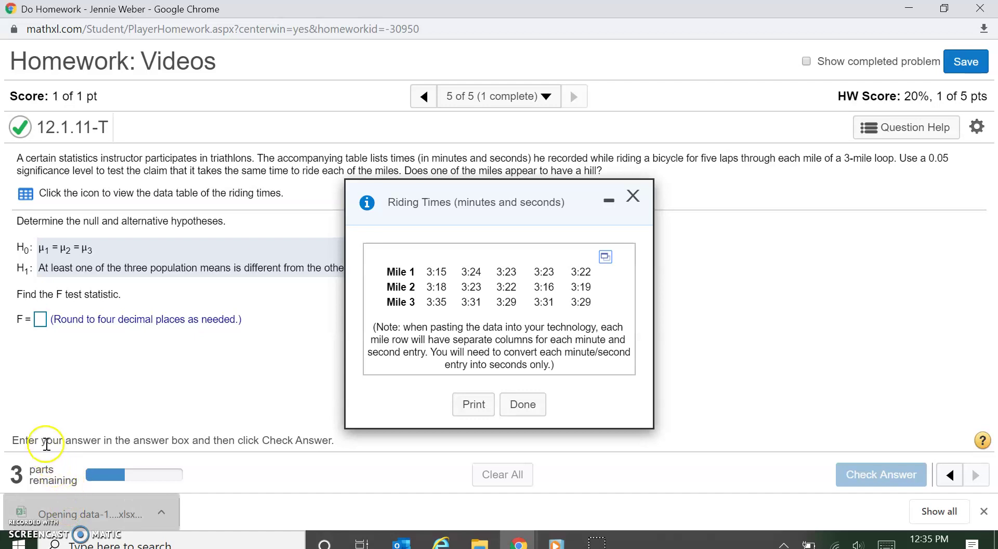
pyautogui.click(99, 481)
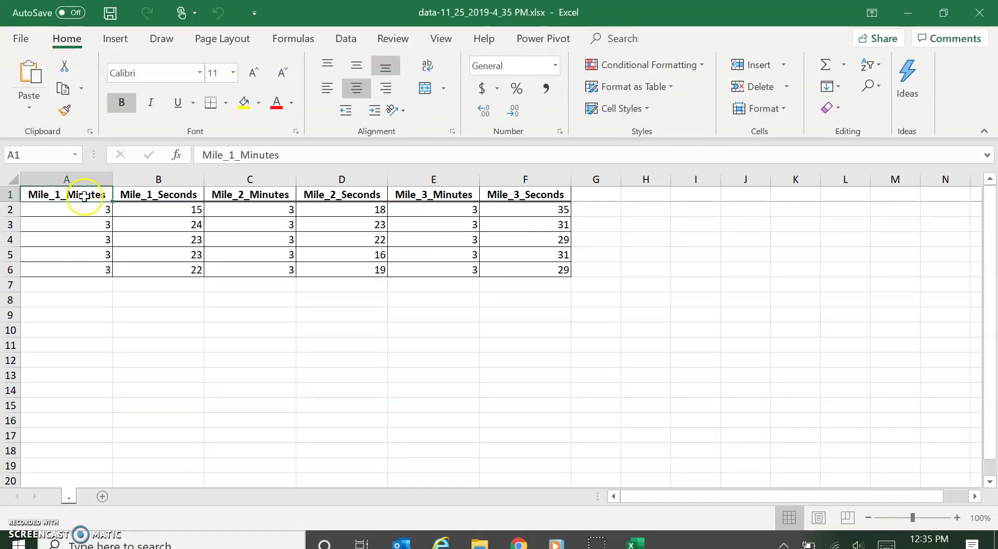
# Enable editing and fill A2:A6 with =180+B2 to get Mile 1 total seconds
pyautogui.click(88, 207)
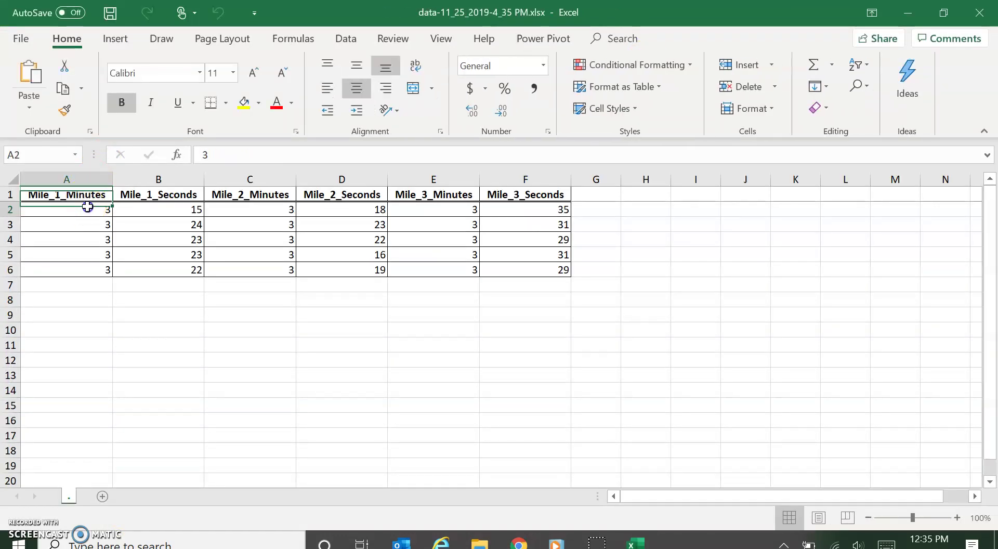
pyautogui.click(338, 309)
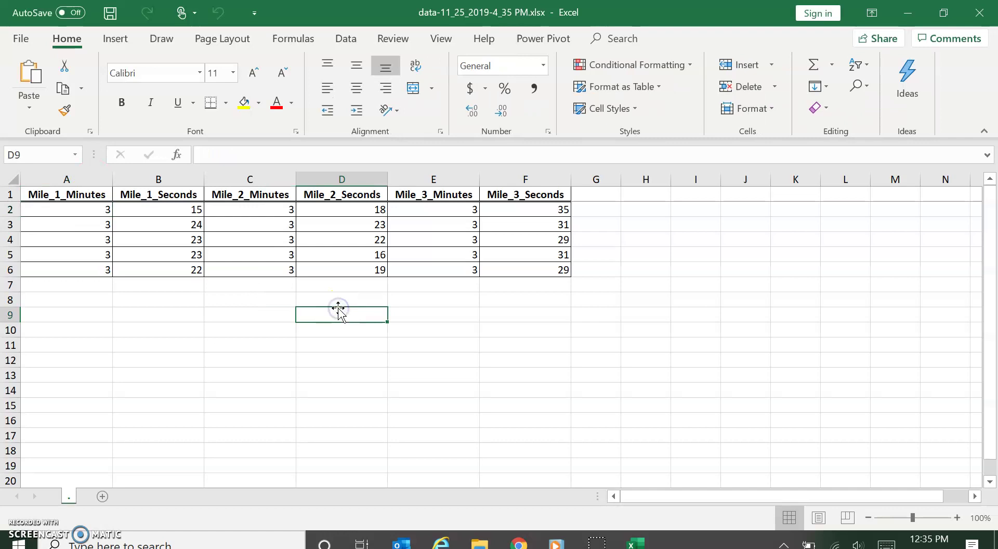
pyautogui.write('=')
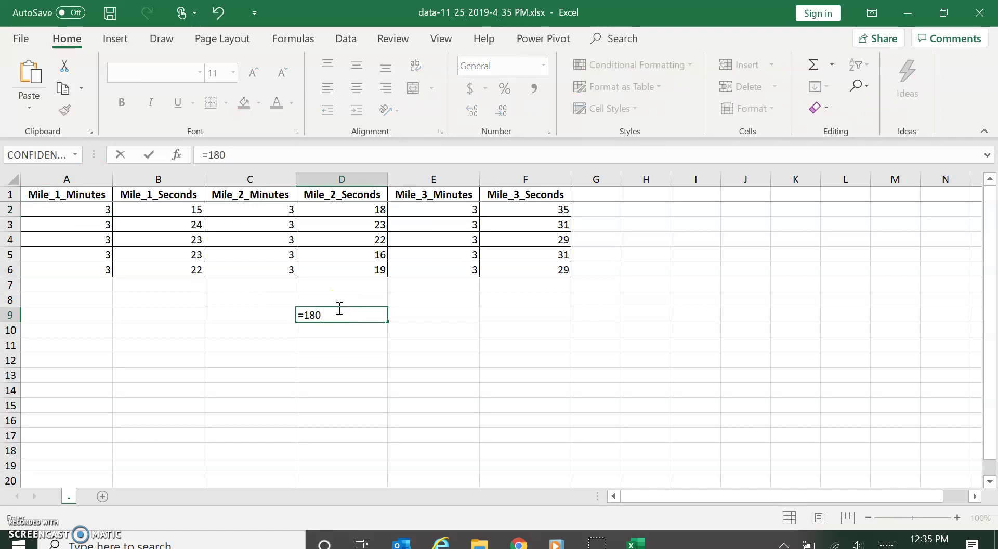
pyautogui.write('18')
pyautogui.press('Escape')
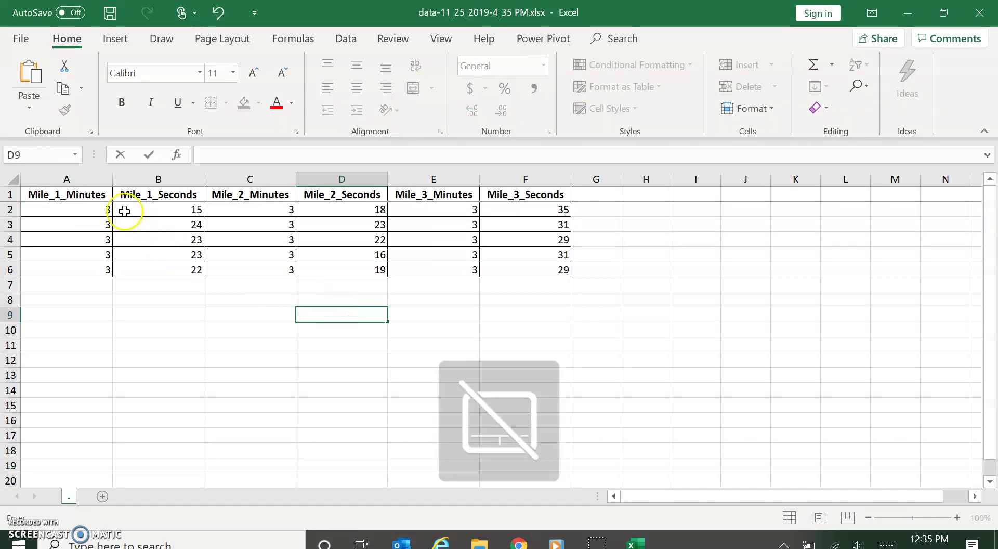
pyautogui.click(78, 207)
pyautogui.write('=180')
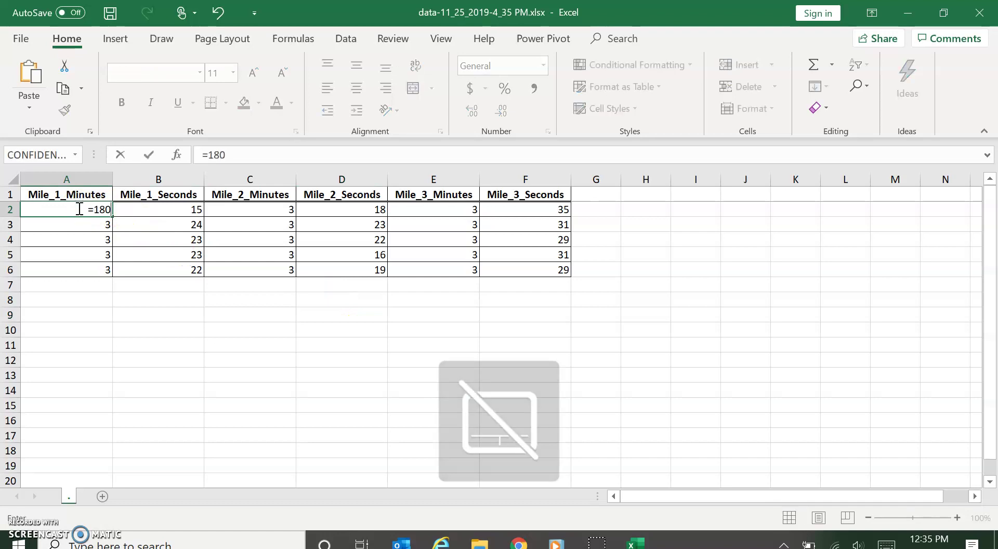
pyautogui.write('+B2')
pyautogui.press('Return')
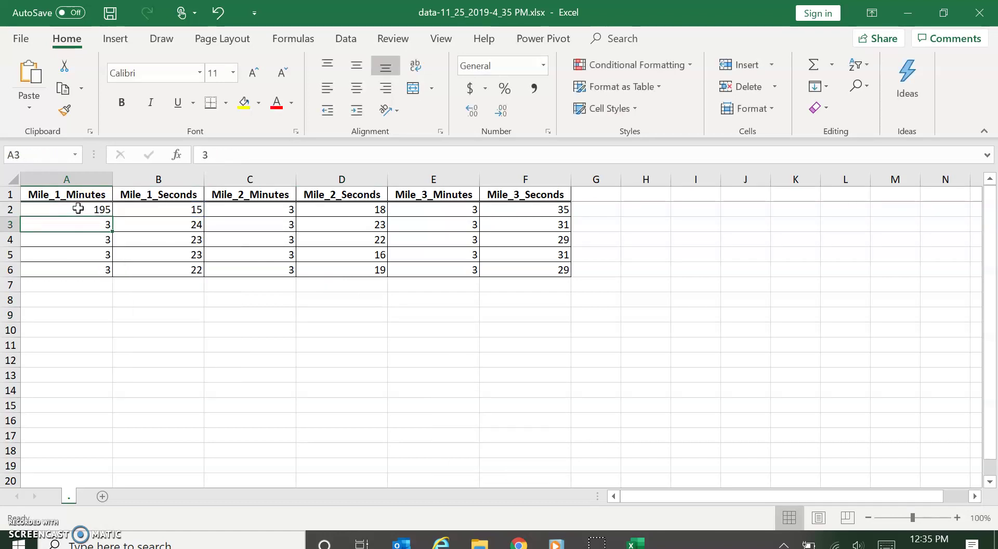
pyautogui.click(78, 208)
pyautogui.keyDown('shift'); pyautogui.click(83, 269); pyautogui.keyUp('shift')
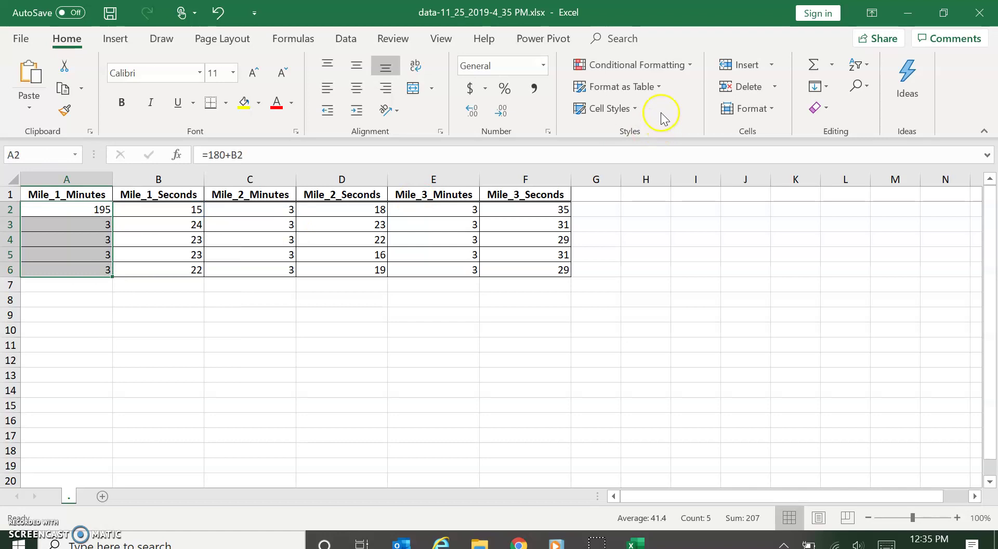
pyautogui.click(827, 87)
pyautogui.click(829, 104)
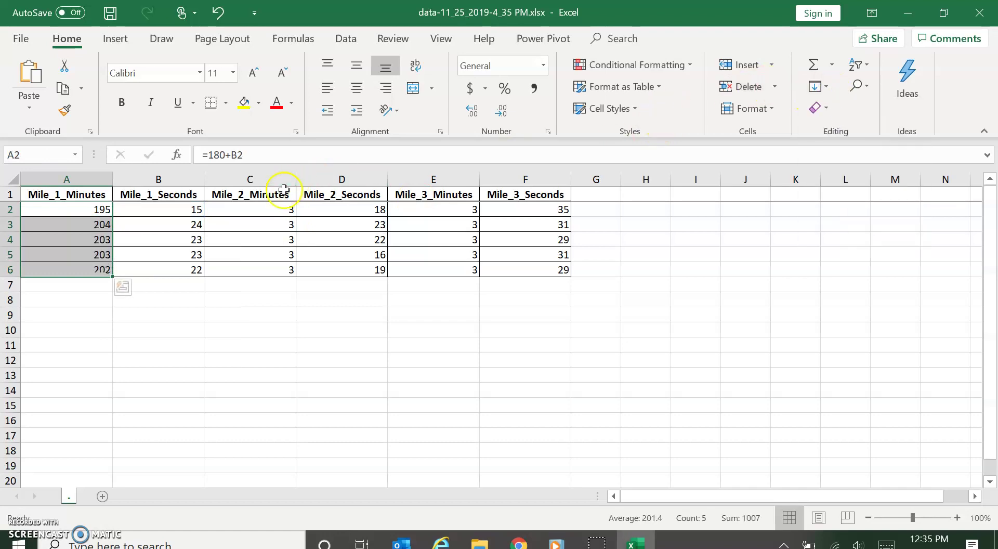
# Fill C2:C6 with =180+D2 to get Mile 2 total seconds
pyautogui.click(278, 208)
pyautogui.write('=')
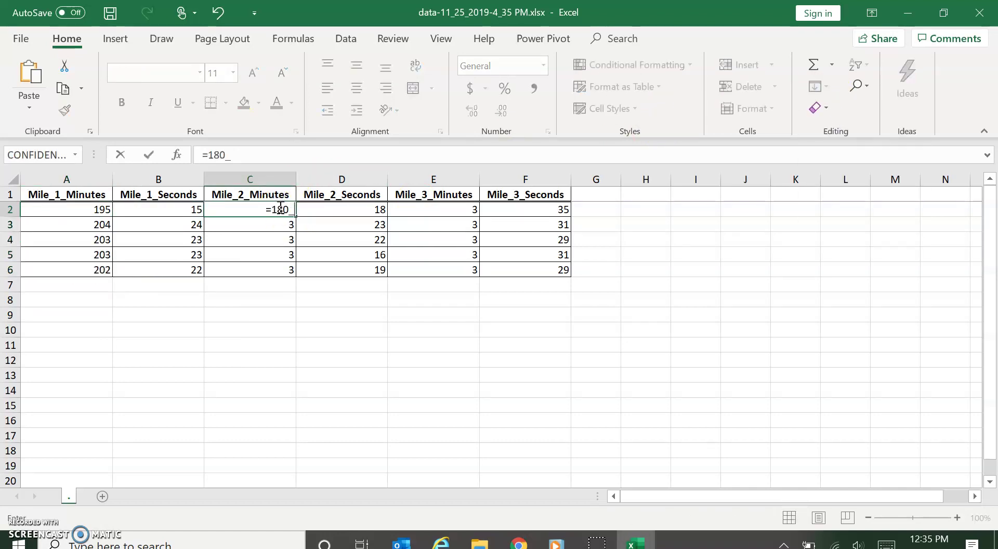
pyautogui.write('180+d2')
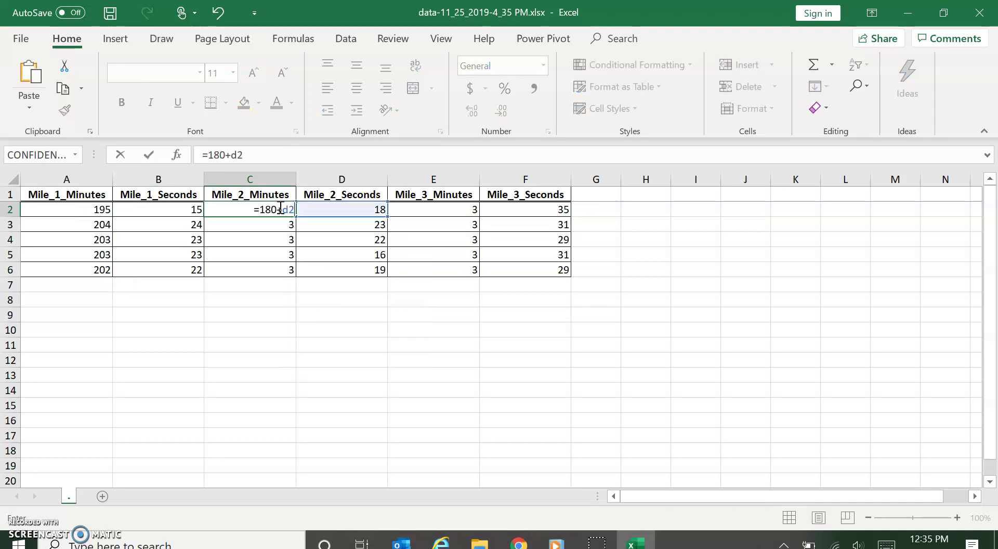
pyautogui.press('Return')
pyautogui.click(279, 207)
pyautogui.moveTo(279, 208); pyautogui.dragTo(284, 269)
pyautogui.click(828, 93)
pyautogui.click(832, 105)
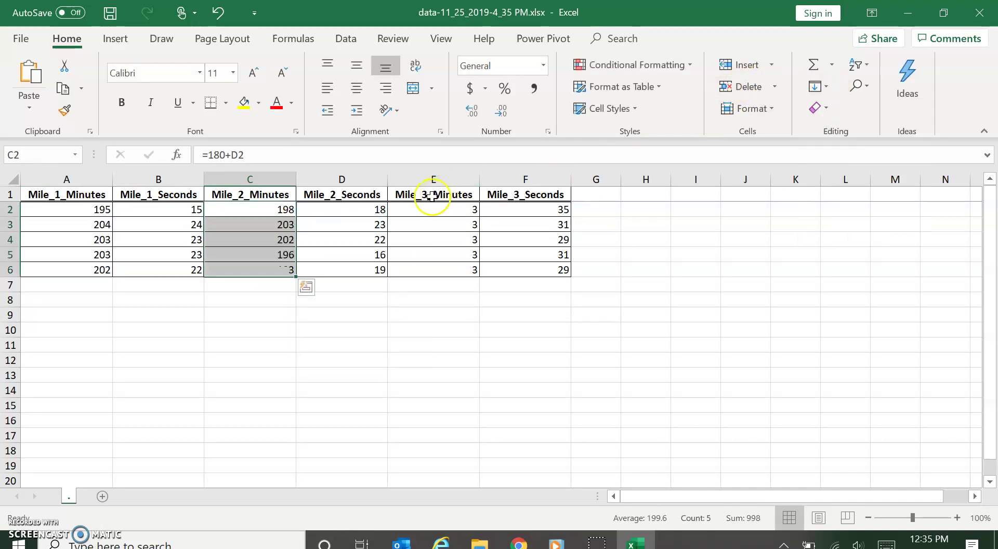
# Fill E2:E6 with =180+F2 to get Mile 3 total seconds
pyautogui.click(430, 207)
pyautogui.write('=180+')
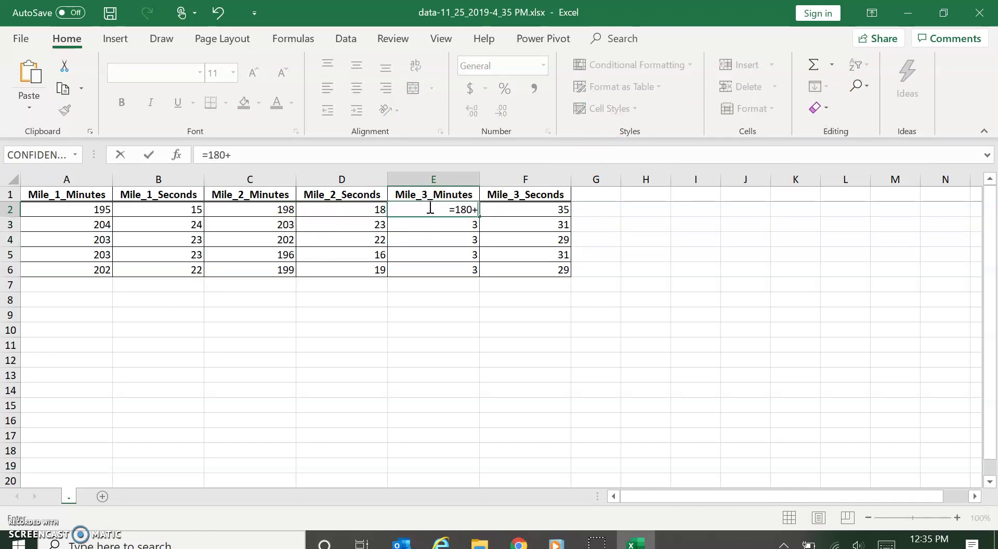
pyautogui.write('F2')
pyautogui.press('Return')
pyautogui.click(429, 208)
pyautogui.moveTo(470, 223); pyautogui.dragTo(459, 269)
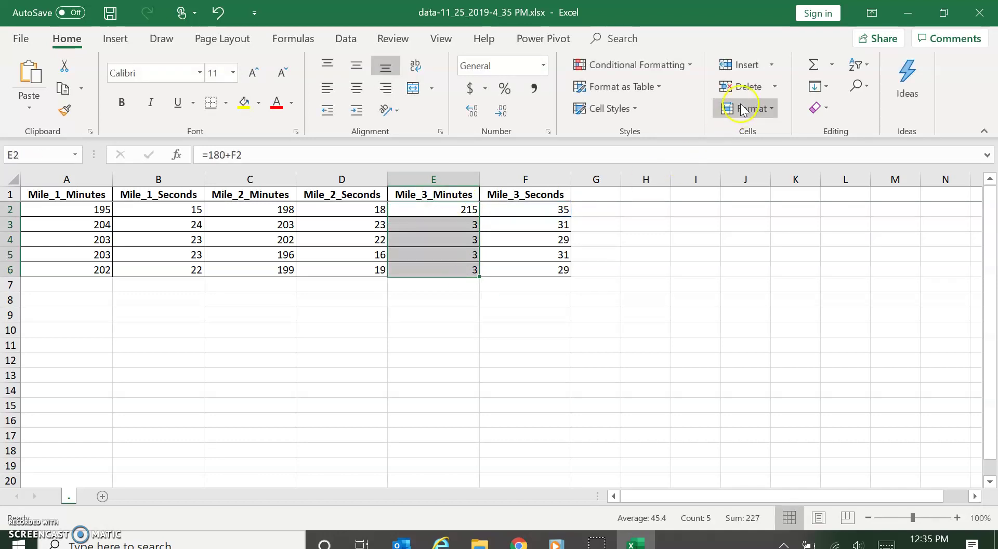
pyautogui.click(825, 87)
pyautogui.click(830, 107)
# Close the MathXL riding-times table and select the Mile 1 totals in A2:A6
pyautogui.click(513, 395)
pyautogui.hotkey('alt', 'Tab')
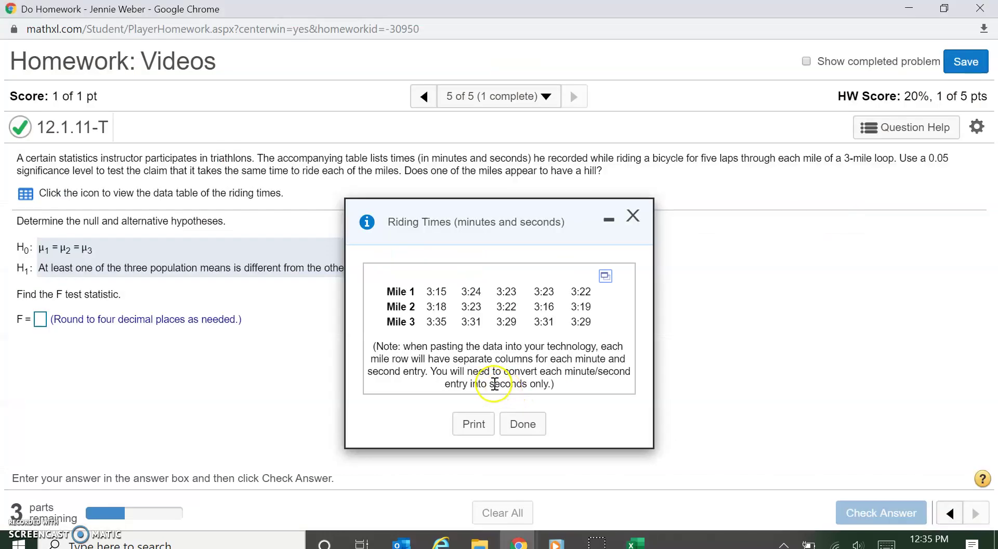
pyautogui.click(632, 215)
pyautogui.hotkey('alt', 'Tab')
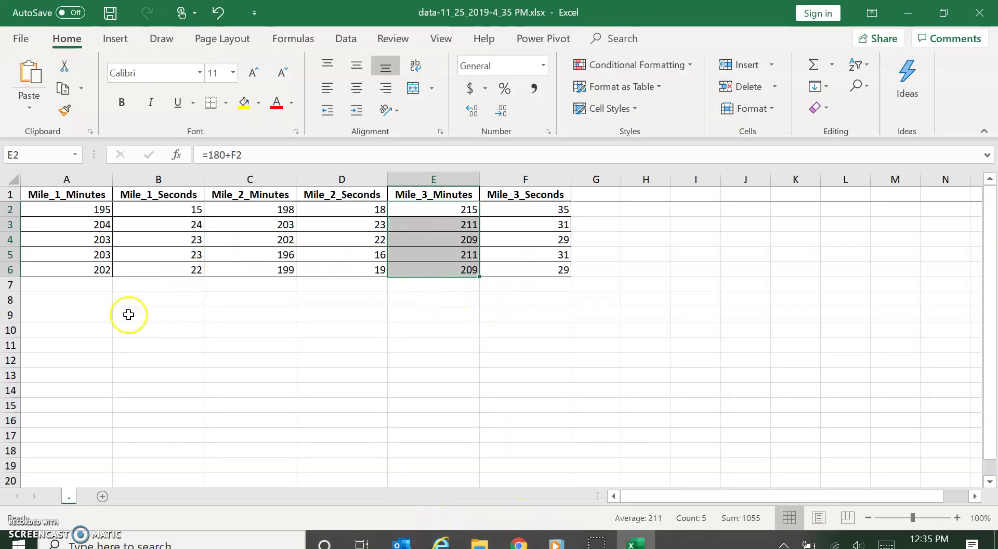
pyautogui.moveTo(83, 209); pyautogui.dragTo(78, 270)
# Paste the Mile 1 totals from Excel into StatCrunch's Mile_1_Minutes column
pyautogui.hotkey('ctrl', 'c')
pyautogui.moveTo(519, 543)
pyautogui.click(718, 453)
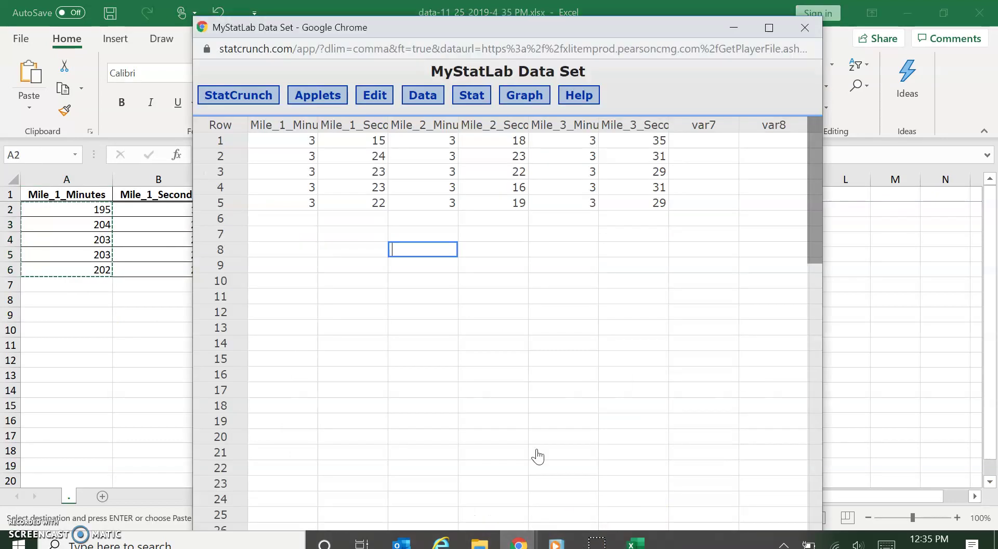
pyautogui.click(286, 140)
pyautogui.hotkey('ctrl', 'v')
# Delete the Mile 1, Mile 2 and Mile 3 seconds columns in StatCrunch
pyautogui.click(348, 133)
pyautogui.click(381, 128)
pyautogui.rightClick(379, 128)
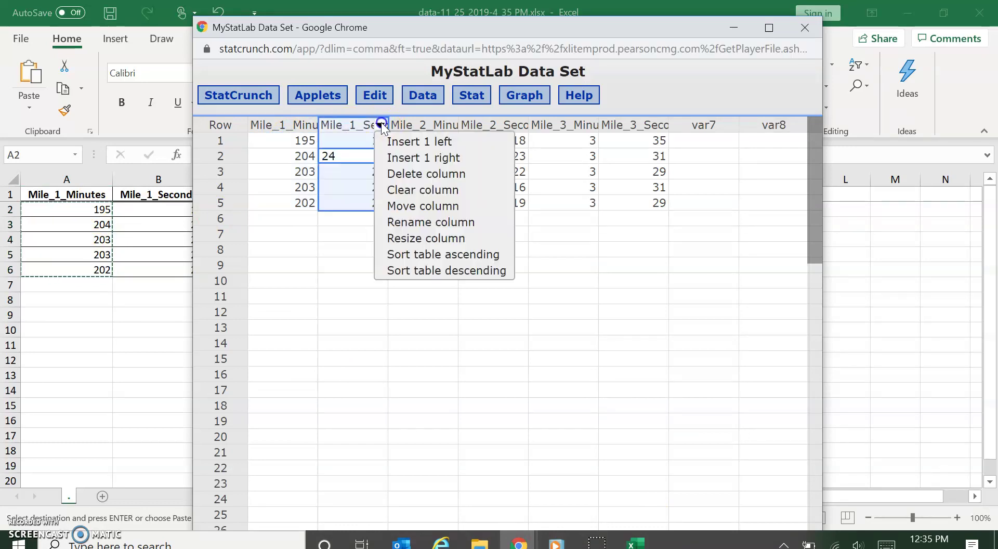
pyautogui.click(394, 172)
pyautogui.click(450, 125)
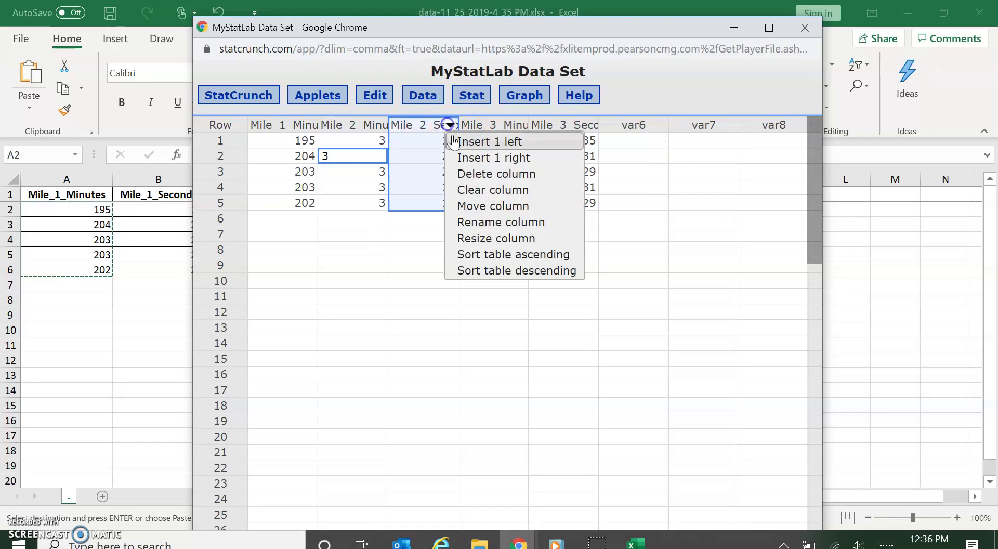
pyautogui.click(474, 180)
pyautogui.click(520, 125)
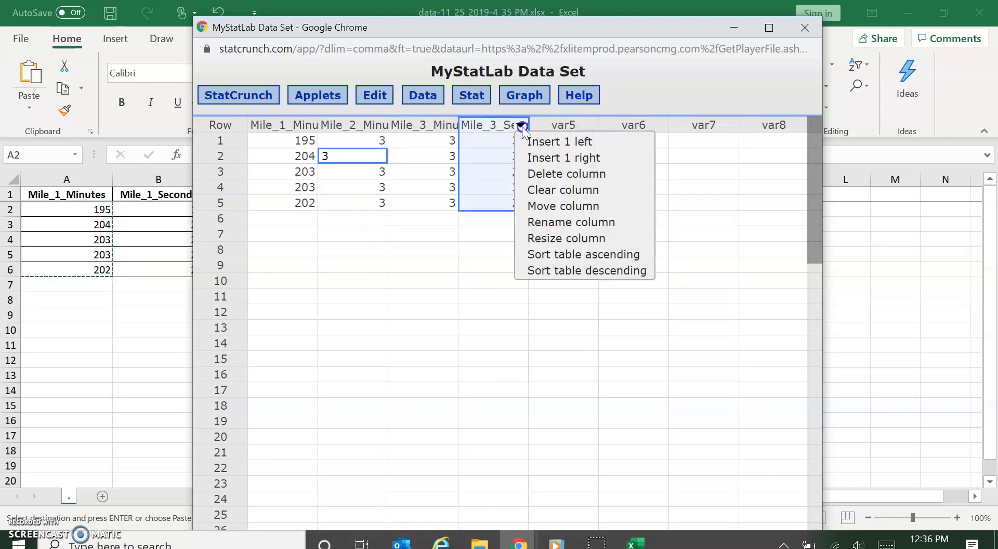
pyautogui.click(541, 176)
# Copy the Mile 2 totals from column C into Mile_2_Minutes
pyautogui.click(138, 245)
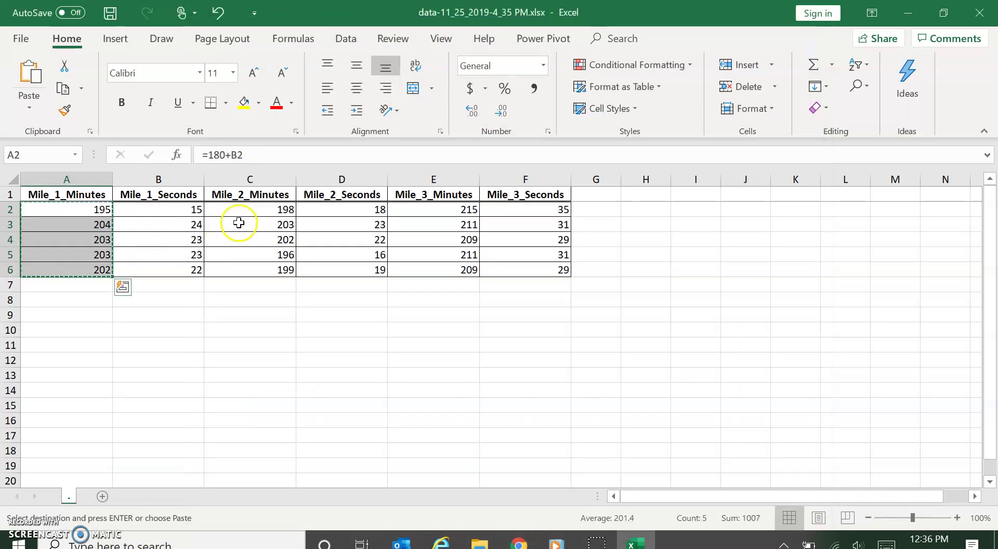
pyautogui.moveTo(238, 212); pyautogui.dragTo(241, 268)
pyautogui.hotkey('ctrl', 'c')
pyautogui.hotkey('alt', 'Tab')
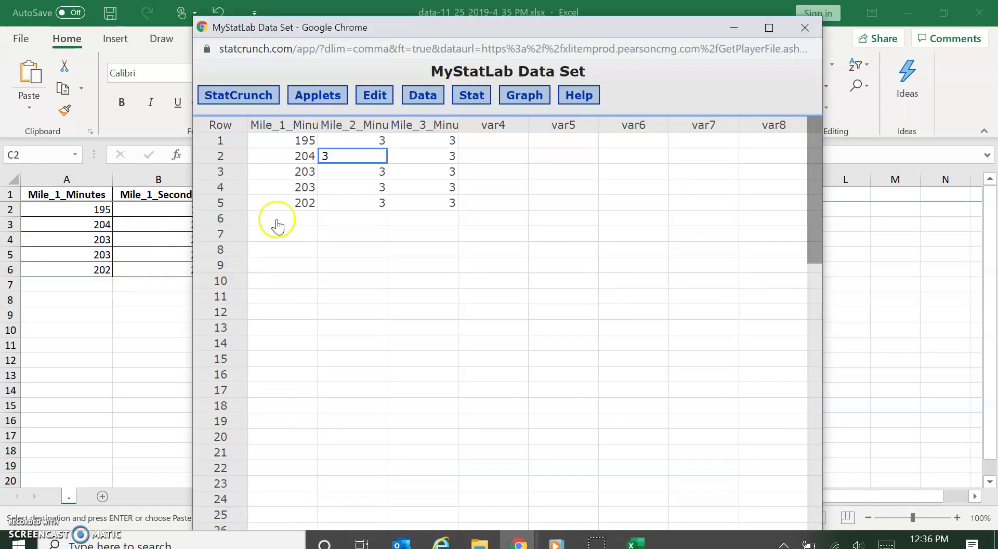
pyautogui.click(350, 149)
pyautogui.click(351, 141)
pyautogui.hotkey('ctrl', 'v')
# Copy the Mile 3 totals from E2:E6 into Mile_3_Minutes
pyautogui.hotkey('alt', 'Tab')
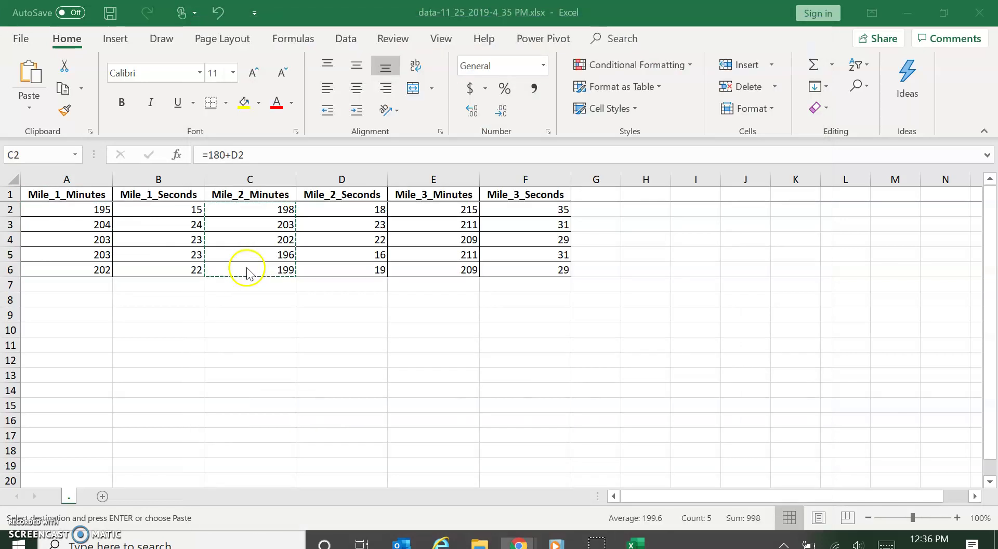
pyautogui.moveTo(431, 206); pyautogui.dragTo(432, 263)
pyautogui.hotkey('ctrl', 'q')
pyautogui.press('Right')
pyautogui.click(443, 254)
pyautogui.moveTo(445, 207); pyautogui.dragTo(444, 271)
pyautogui.hotkey('ctrl', 'c')
pyautogui.hotkey('alt', 'Tab')
pyautogui.click(437, 140)
pyautogui.hotkey('ctrl', 'v')
pyautogui.click(423, 281)
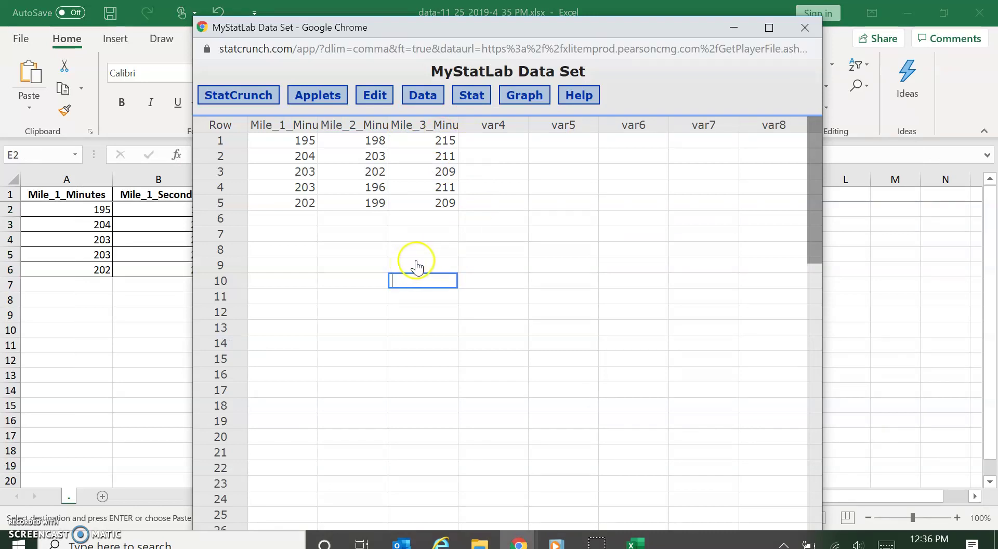
# Run a one-way ANOVA on the three mile columns, giving F-Stat 20.413043 and P-value 0.0001
pyautogui.click(482, 94)
pyautogui.moveTo(502, 244)
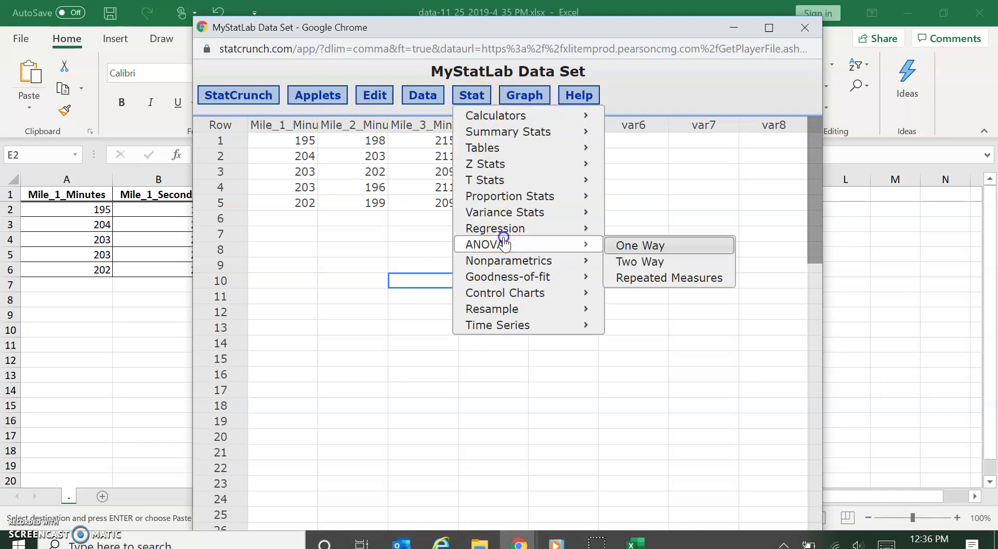
pyautogui.click(653, 246)
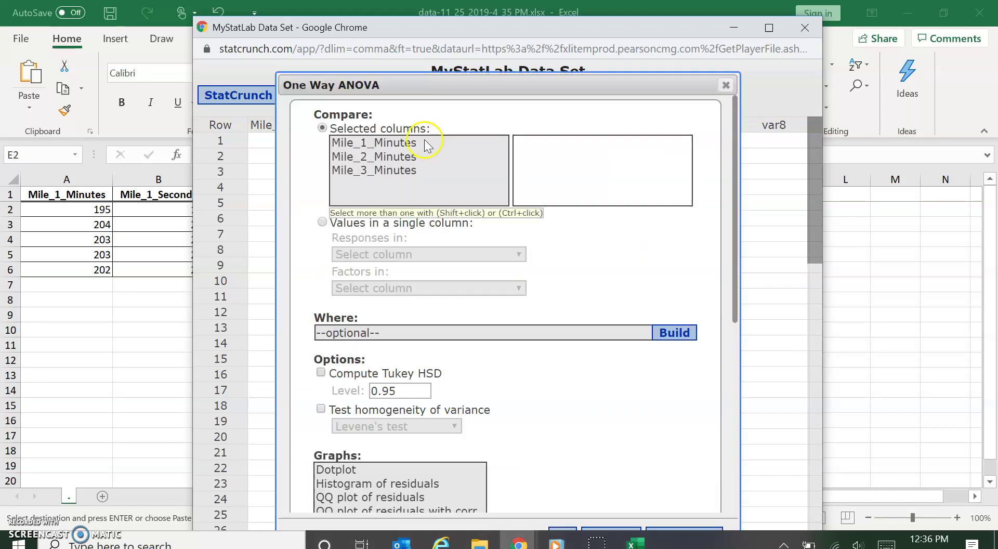
pyautogui.click(419, 142)
pyautogui.keyDown('shift'); pyautogui.click(414, 171); pyautogui.keyUp('shift')
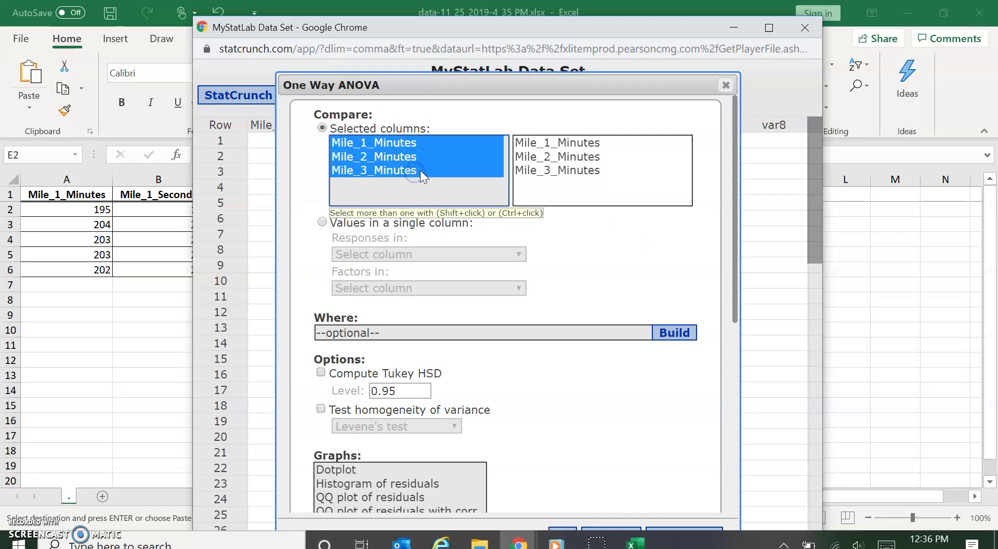
pyautogui.click(427, 227)
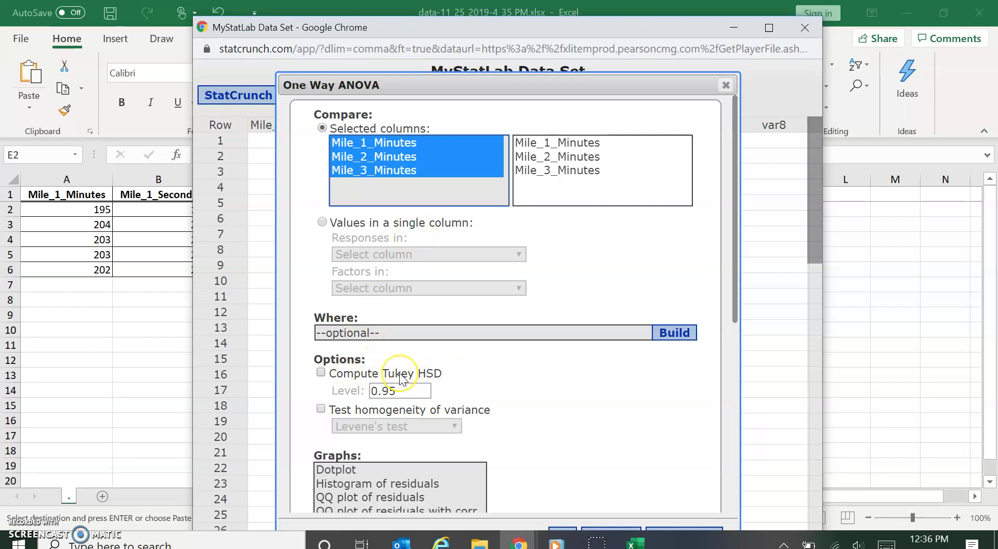
pyautogui.scroll(-6, 528, 392)
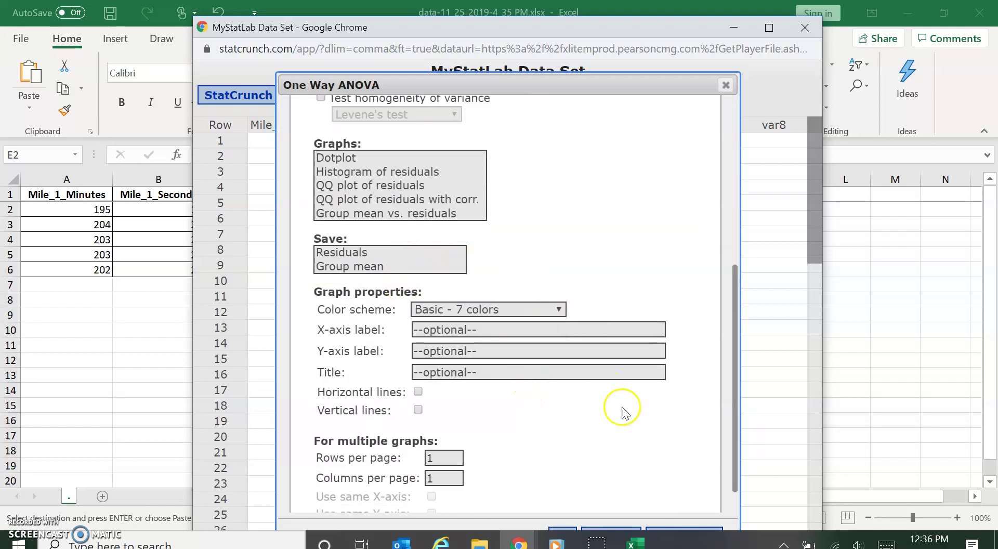
pyautogui.scroll(-2, 627, 416)
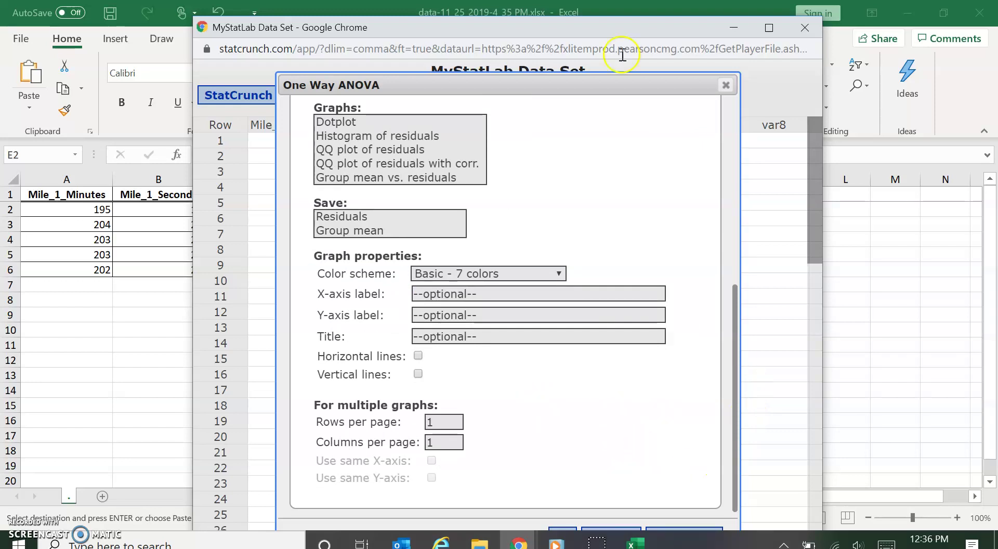
pyautogui.moveTo(622, 84); pyautogui.dragTo(622, 73)
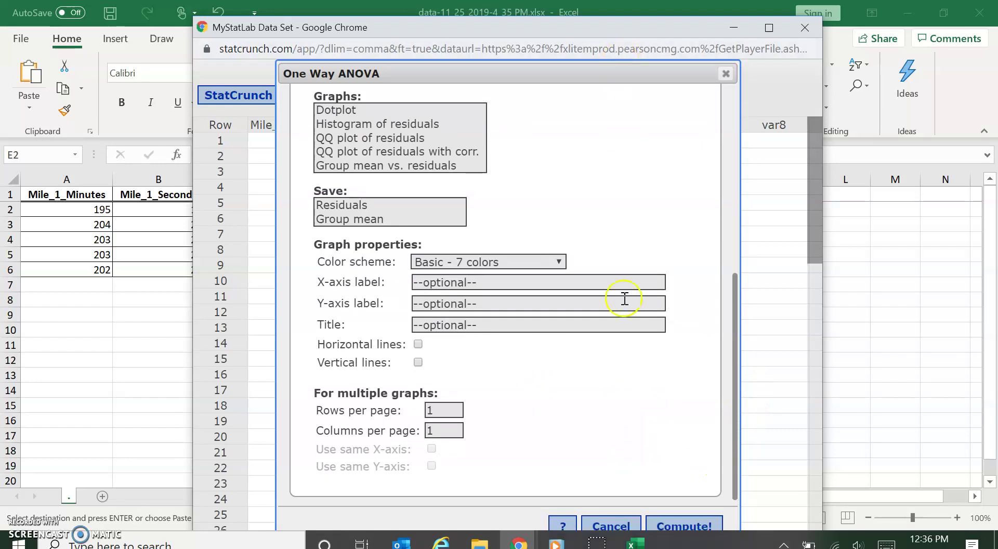
pyautogui.click(676, 524)
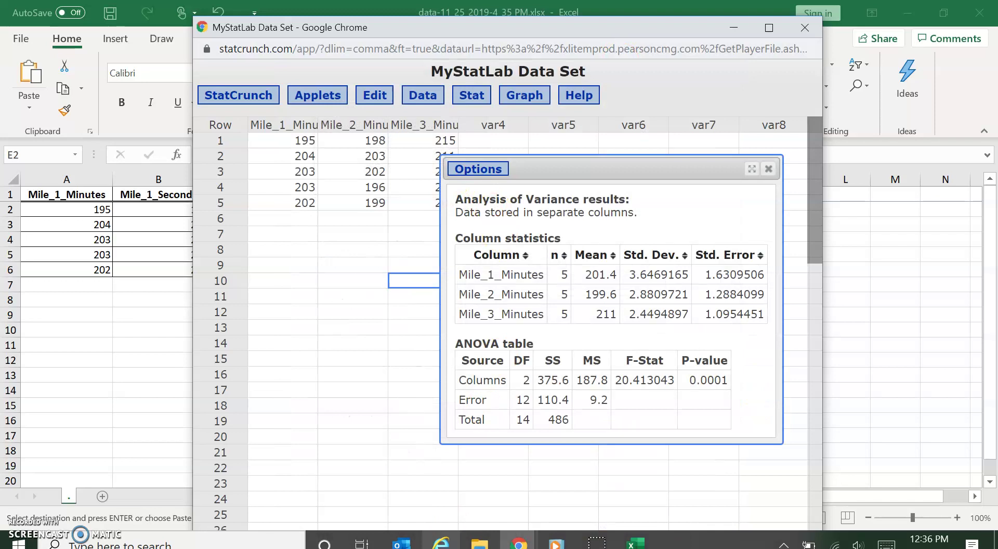
# Enter 20.4130 as the F test statistic and submit it
pyautogui.click(441, 543)
pyautogui.moveTo(515, 541)
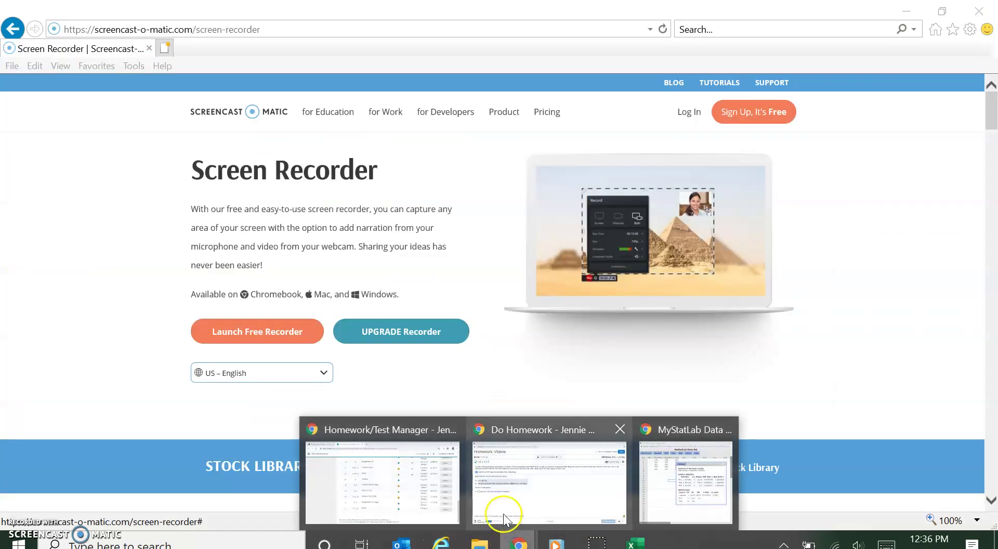
pyautogui.click(506, 512)
pyautogui.click(704, 508)
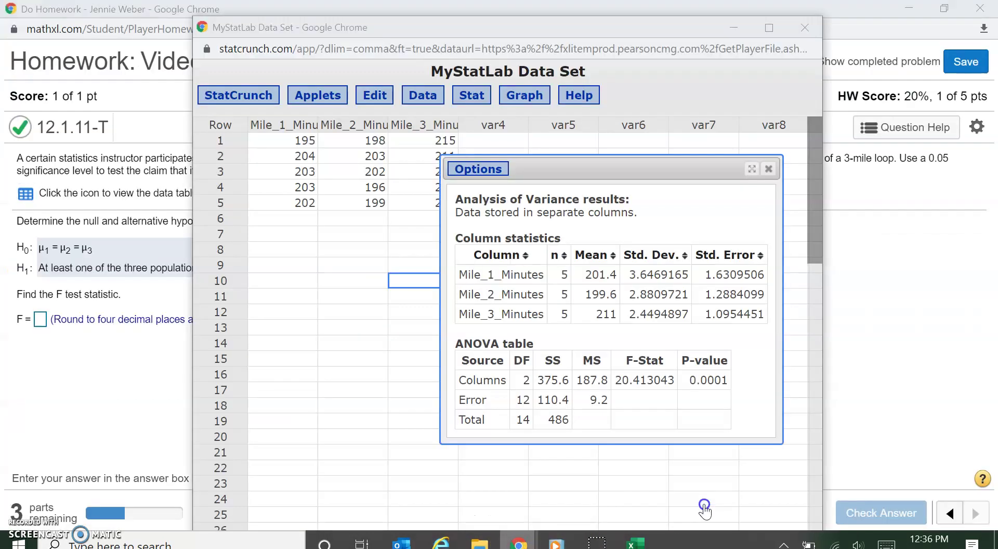
pyautogui.moveTo(456, 28); pyautogui.dragTo(601, 16)
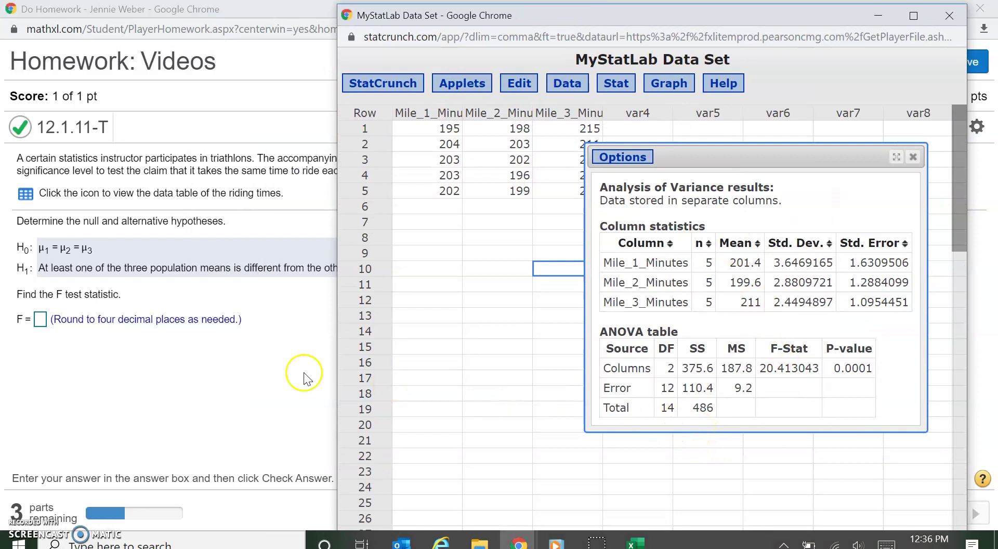
pyautogui.click(40, 319)
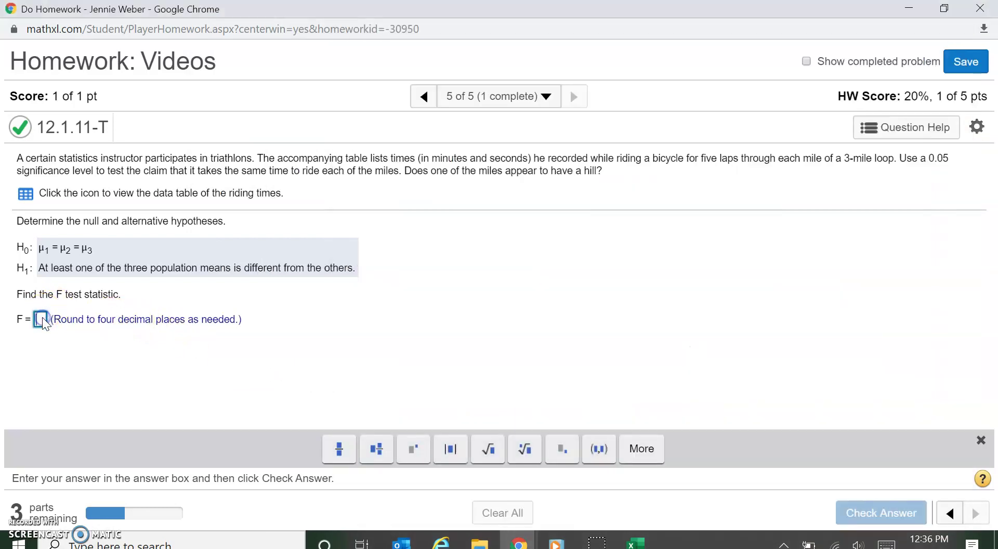
pyautogui.write('20')
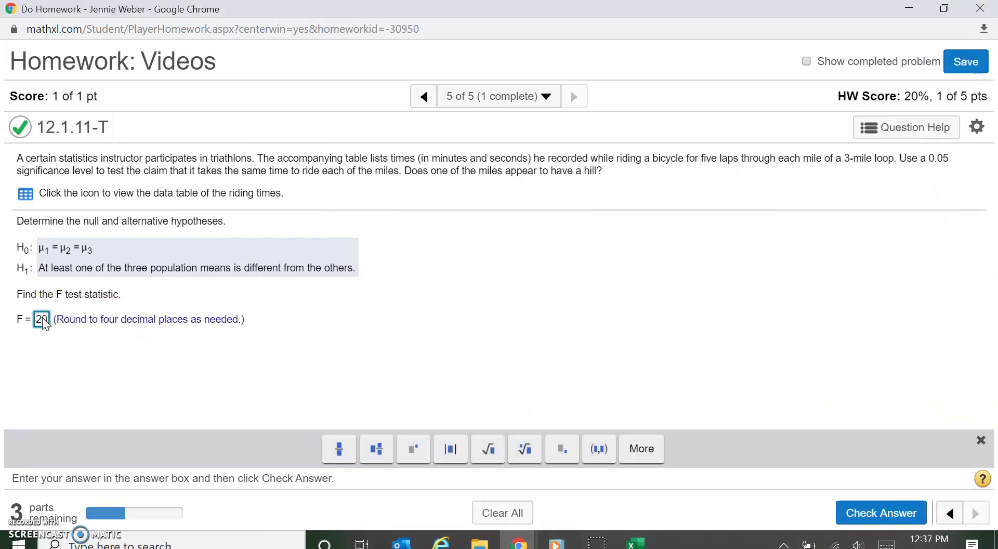
pyautogui.write('.4130')
pyautogui.hotkey('alt', 'Tab')
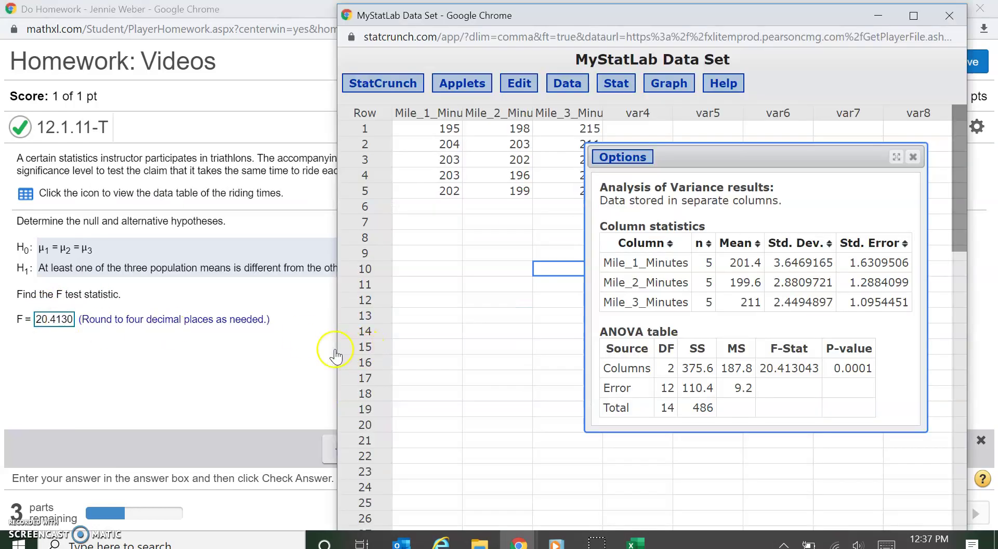
pyautogui.click(296, 334)
pyautogui.press('Return')
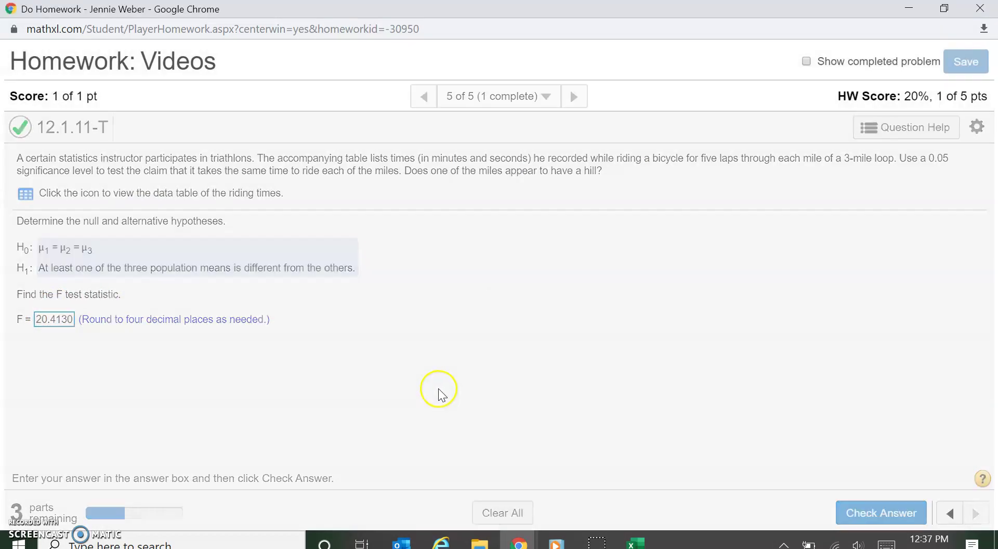
pyautogui.click(502, 341)
# Enter .0001 as the P-value and submit it
pyautogui.hotkey('alt', 'Tab')
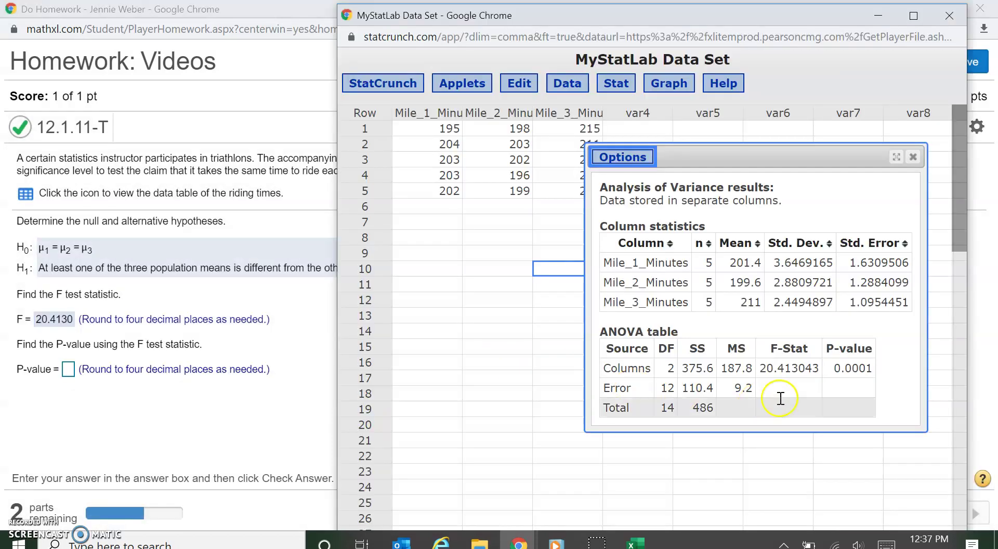
pyautogui.click(68, 370)
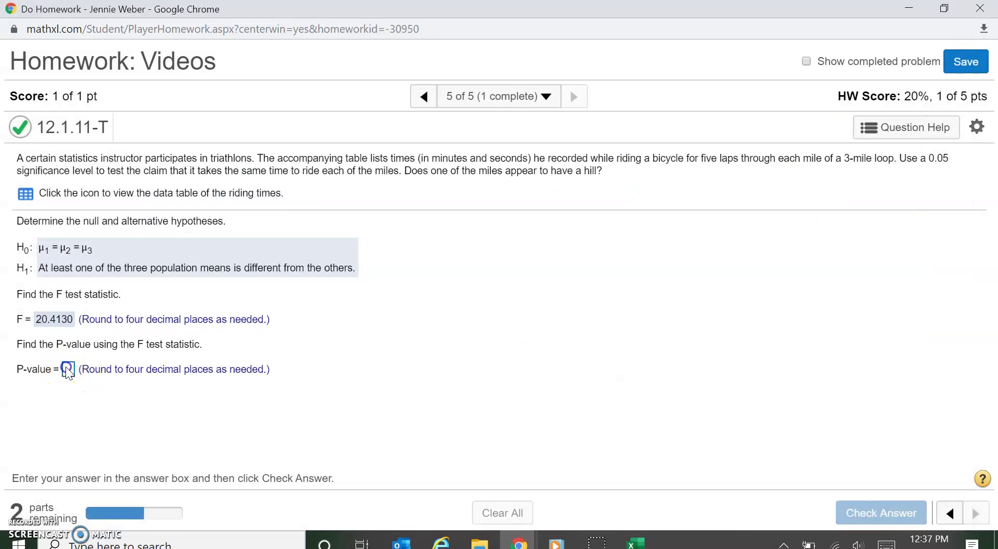
pyautogui.write('.0001')
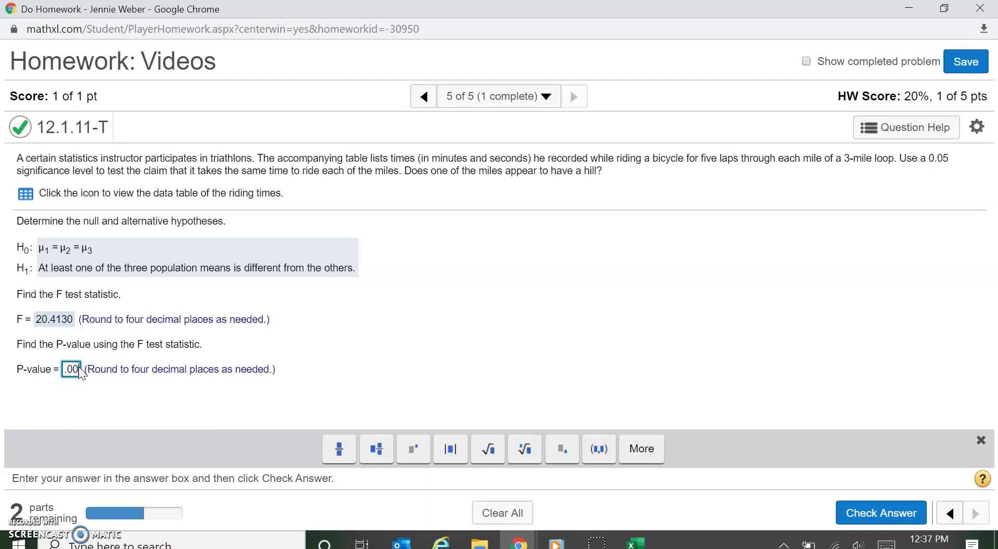
pyautogui.press('Return')
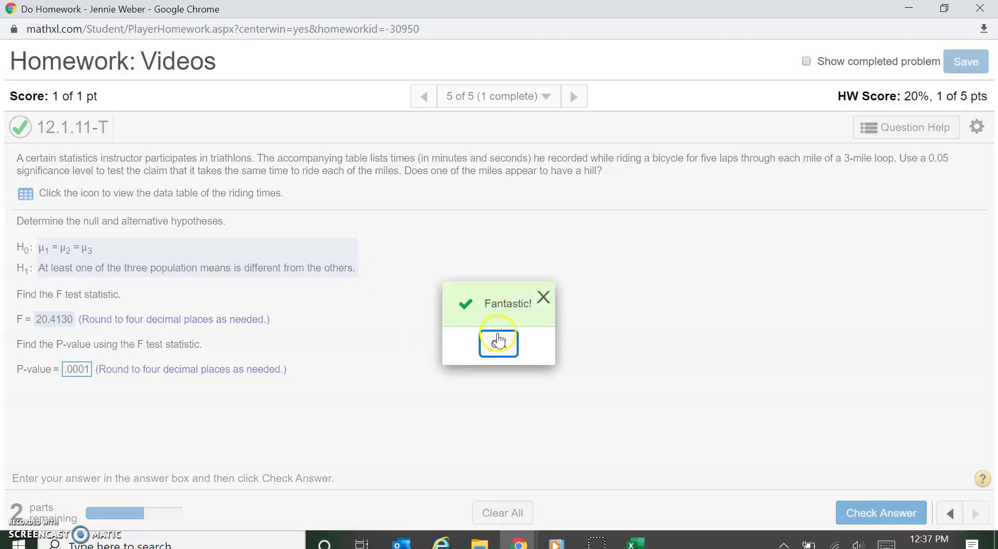
pyautogui.click(498, 341)
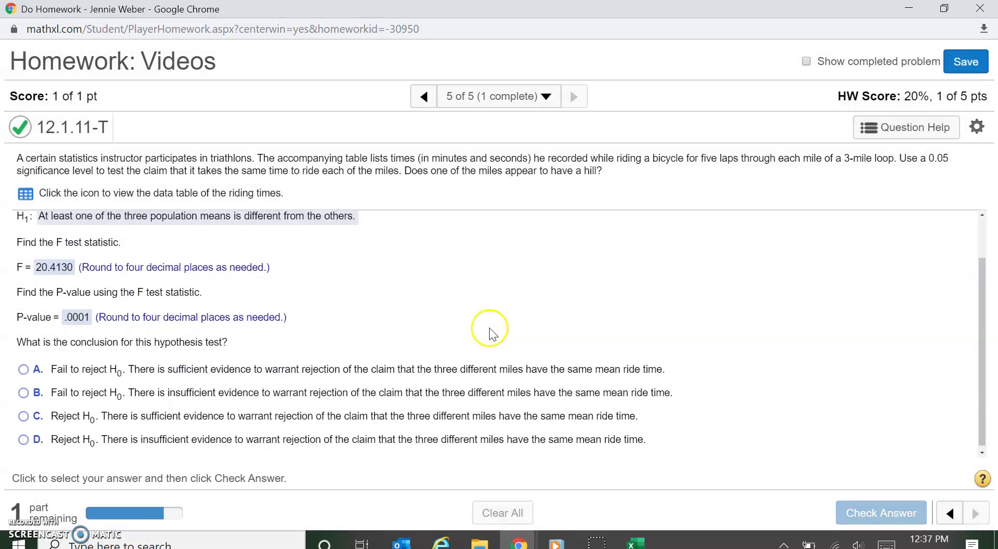
# Choose 'Reject H0, sufficient evidence' (choice C) and check the answer
pyautogui.click(83, 414)
pyautogui.click(863, 513)
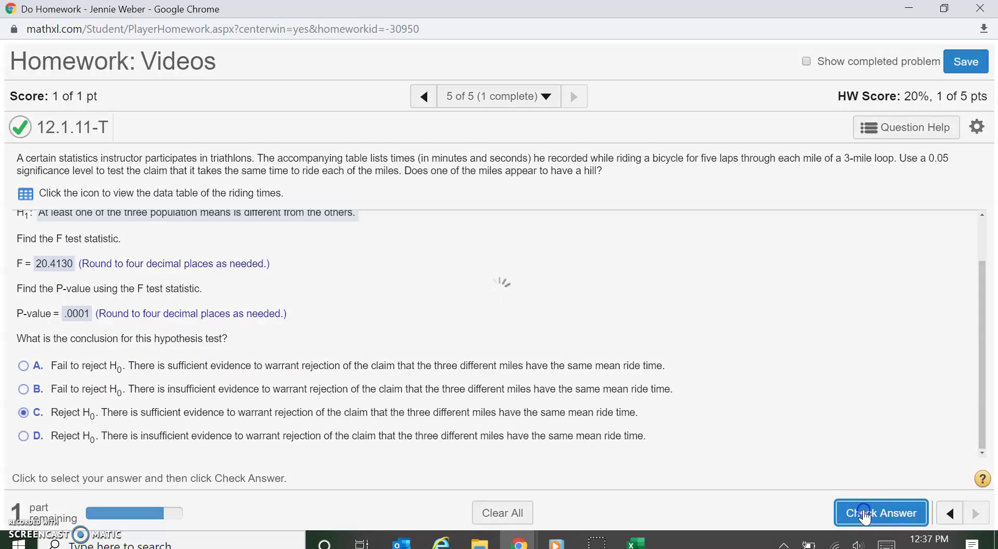
pyautogui.click(508, 345)
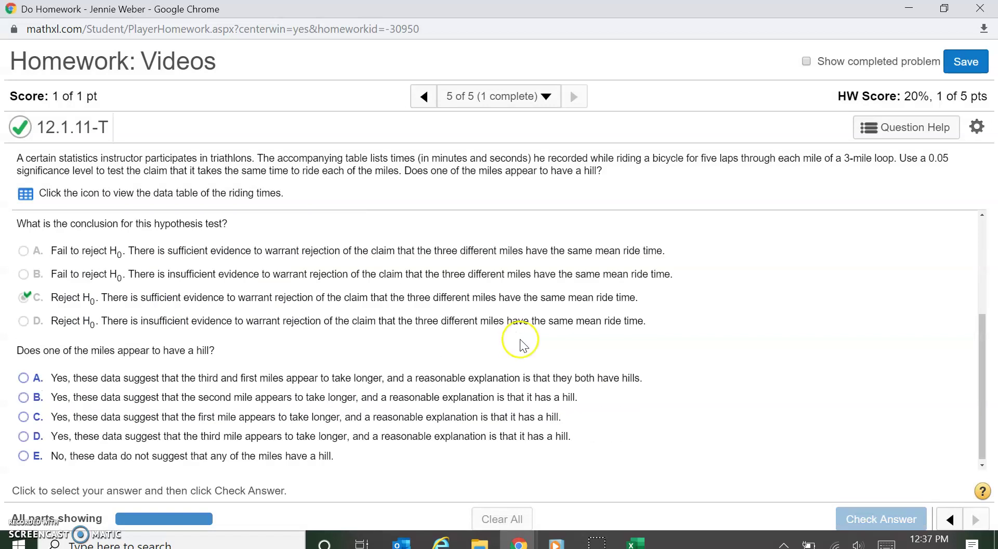
# Answer that the third mile likely has a hill (choice D) and check it
pyautogui.hotkey('alt', 'Tab')
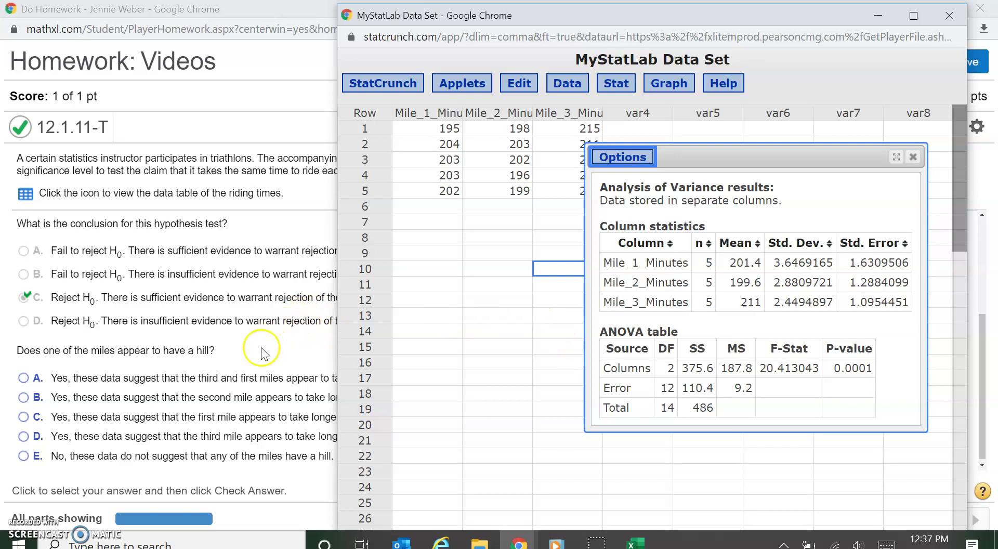
pyautogui.click(181, 438)
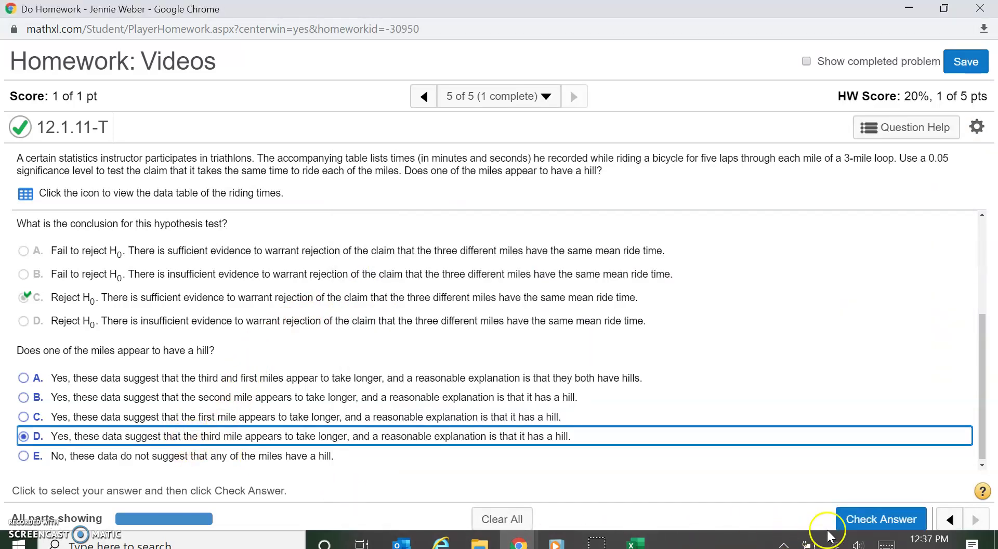
pyautogui.click(882, 520)
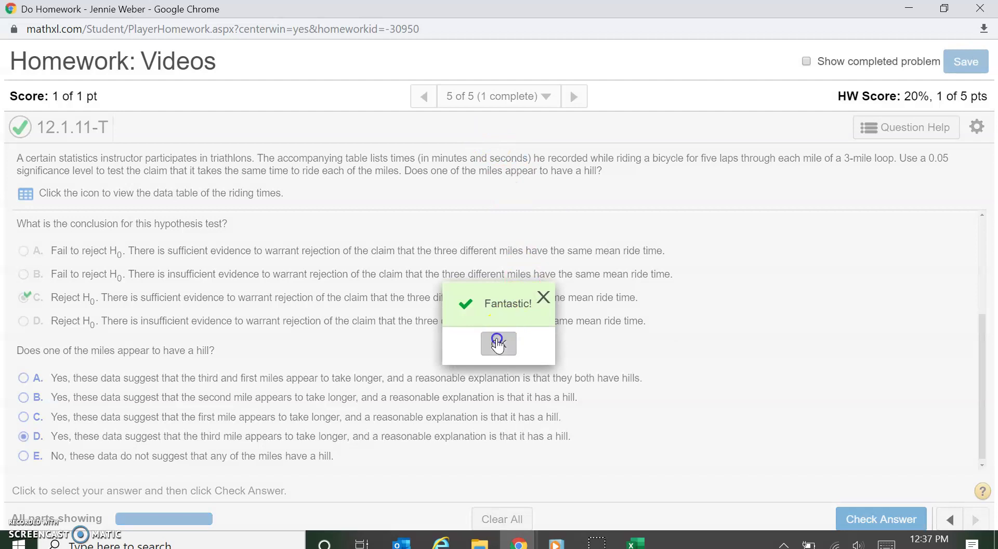
pyautogui.click(498, 340)
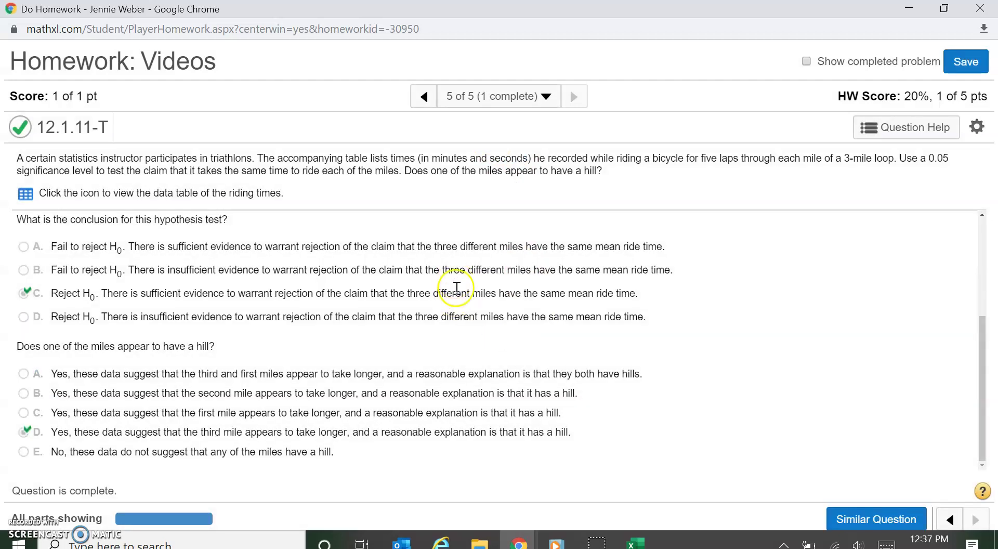
# Scroll up to review the finished answers, then bring the StatCrunch ANOVA results forward
pyautogui.scroll(3, 346, 319)
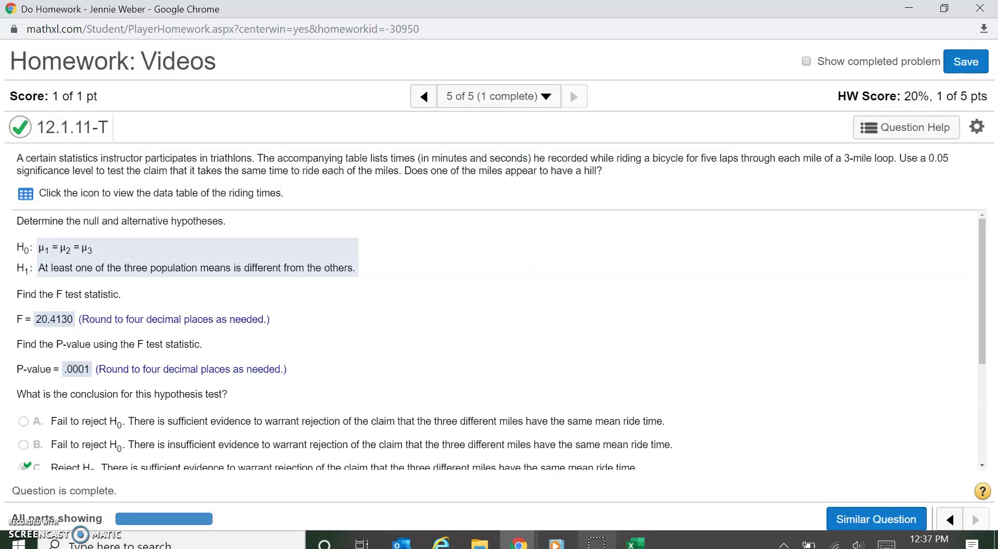
pyautogui.moveTo(518, 543)
pyautogui.click(659, 407)
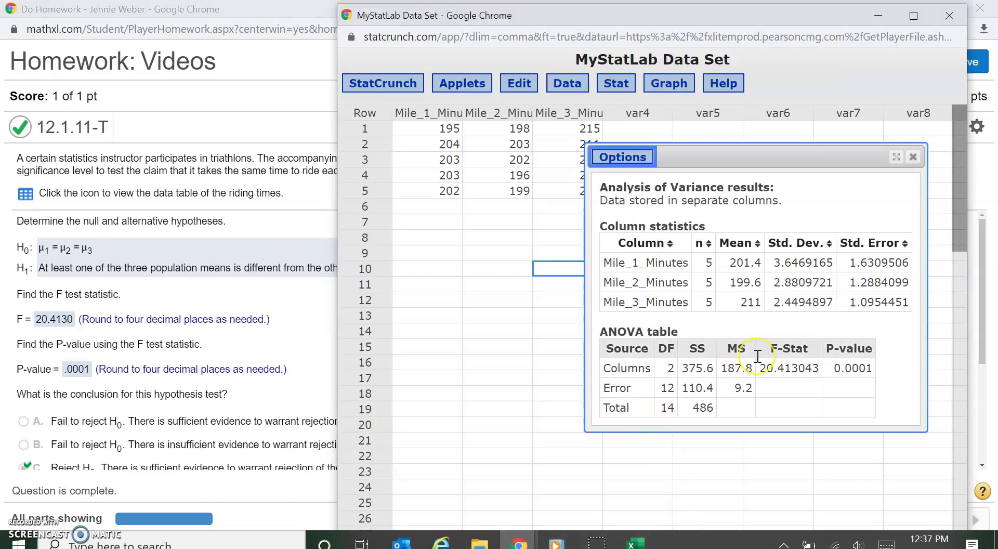